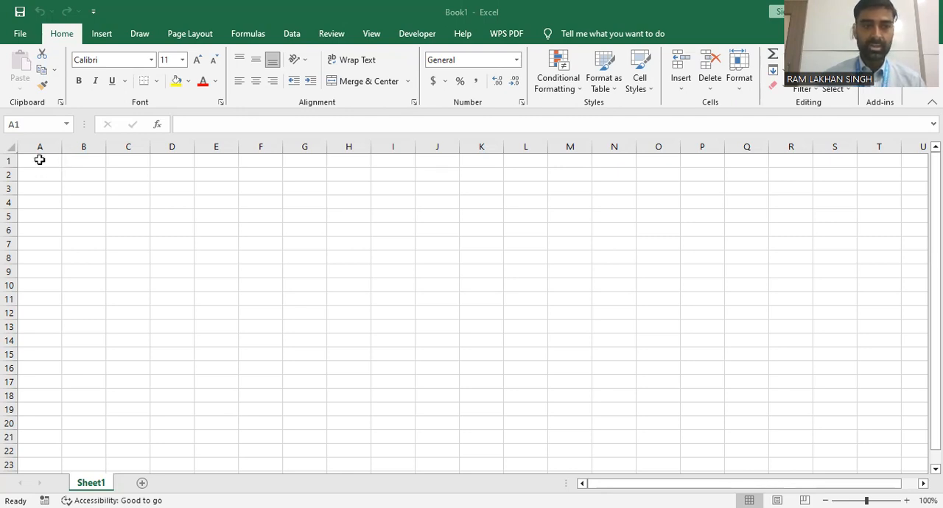
Widen column A and enter the heading "name of students" in cell A1
click(39, 160)
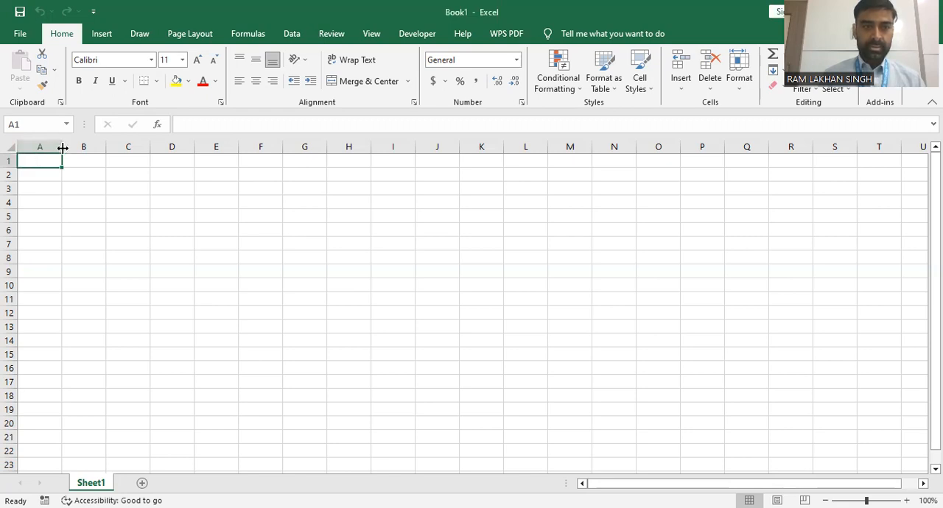
drag(62, 148, 142, 151)
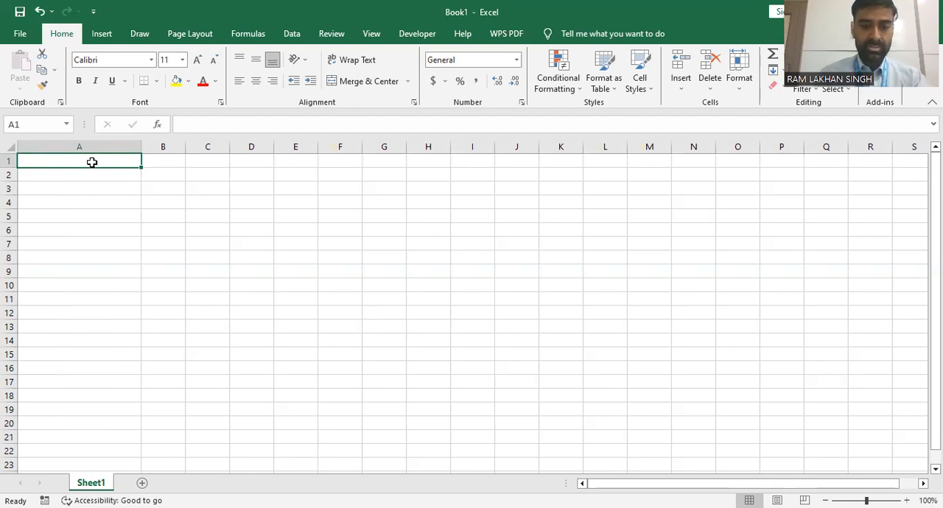
text(name of students)
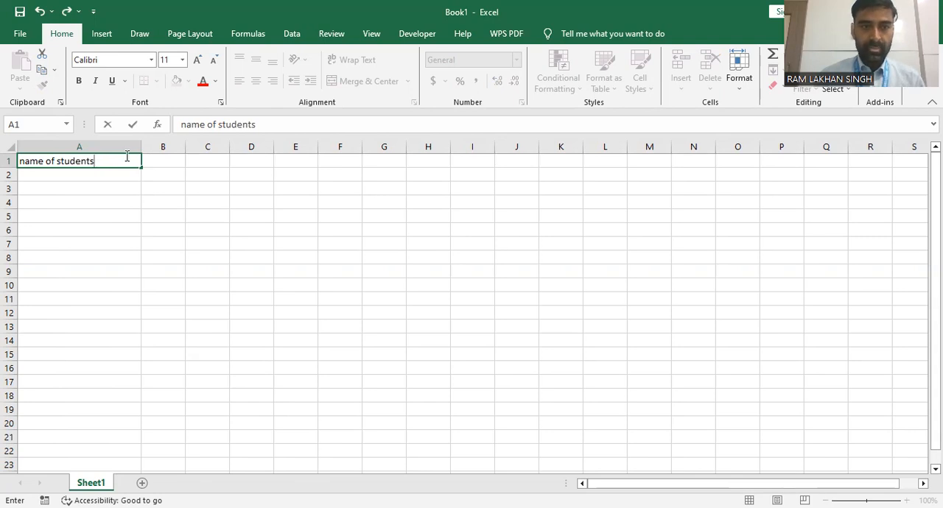
Enter the subject headings sci, maths, s.st and it in cells B1 to E1
click(174, 162)
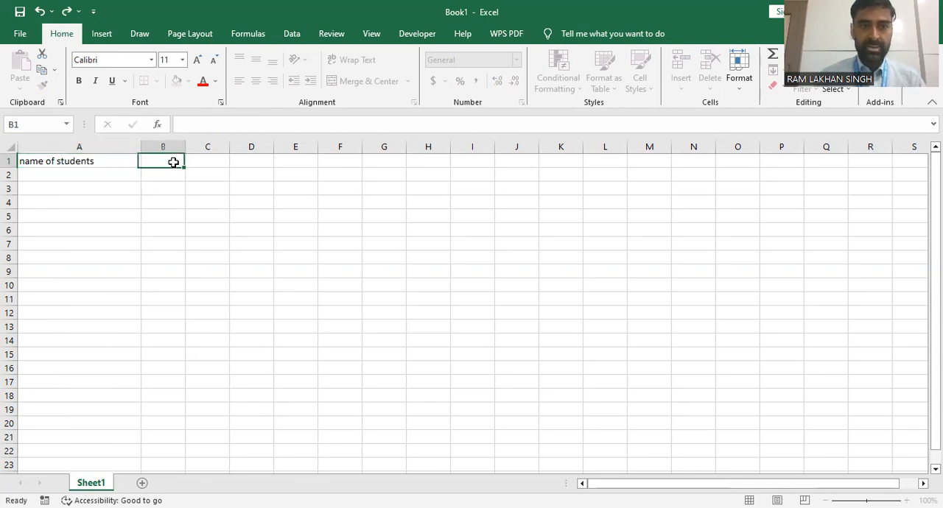
text(sci)
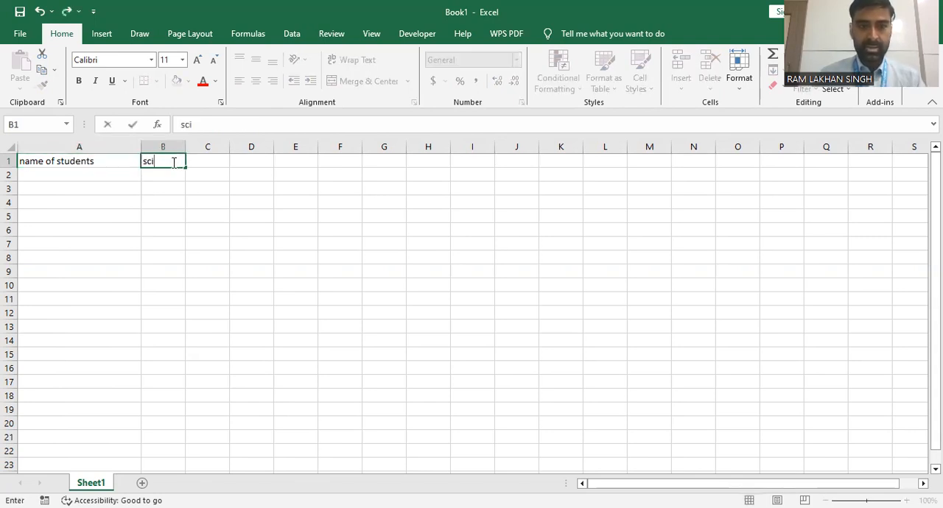
click(201, 161)
text(maths)
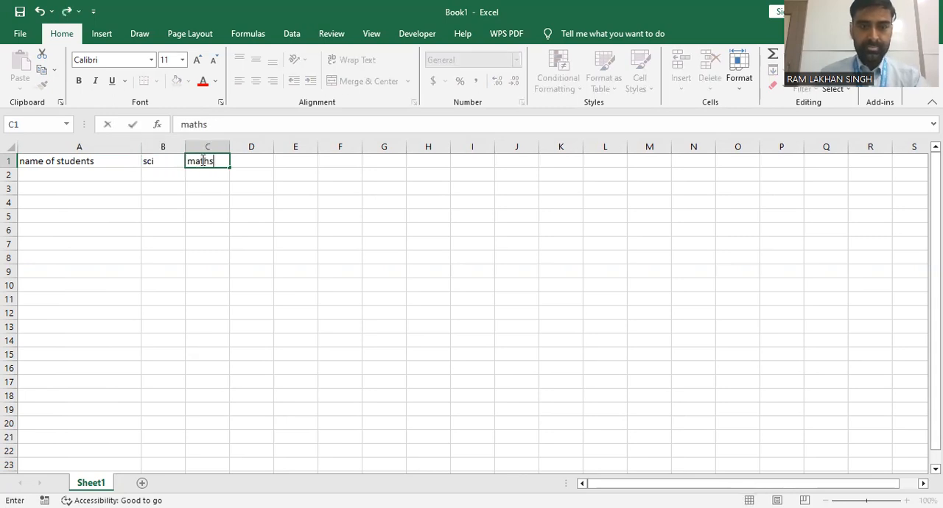
click(255, 159)
text(s.)
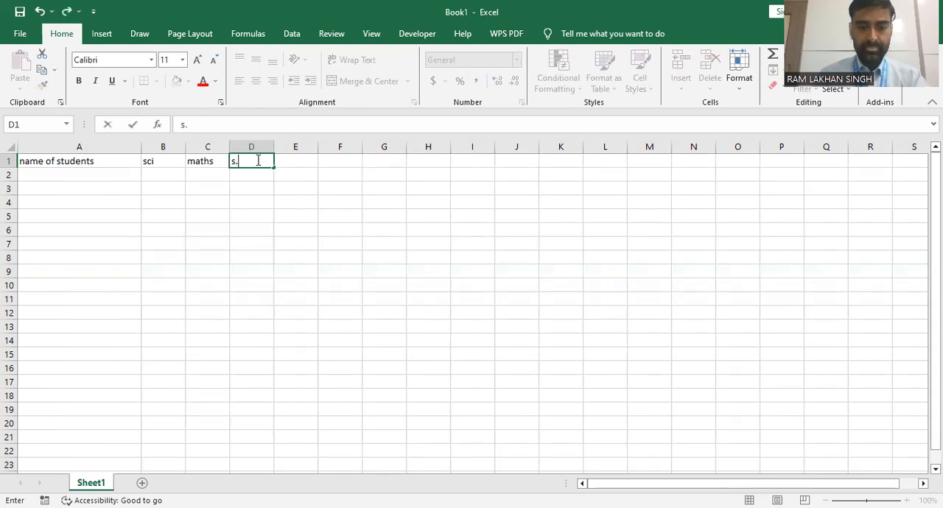
text(st)
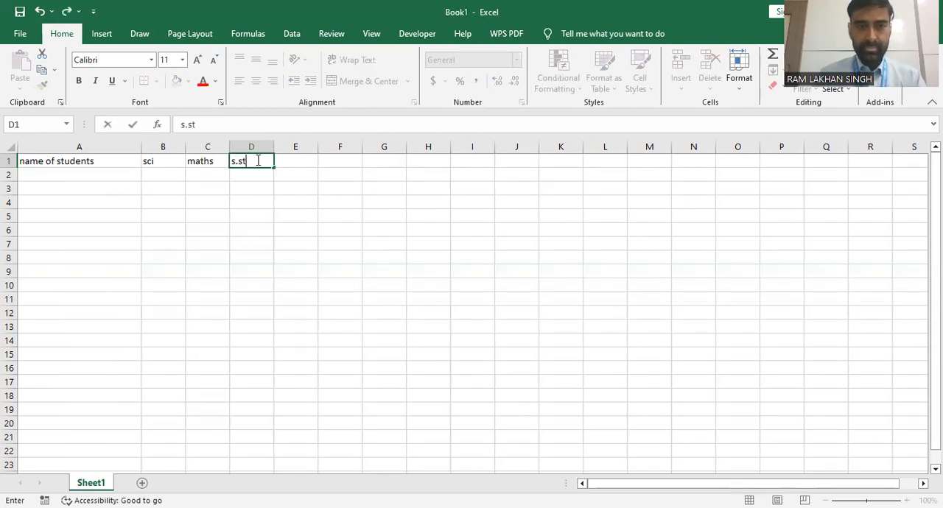
click(296, 163)
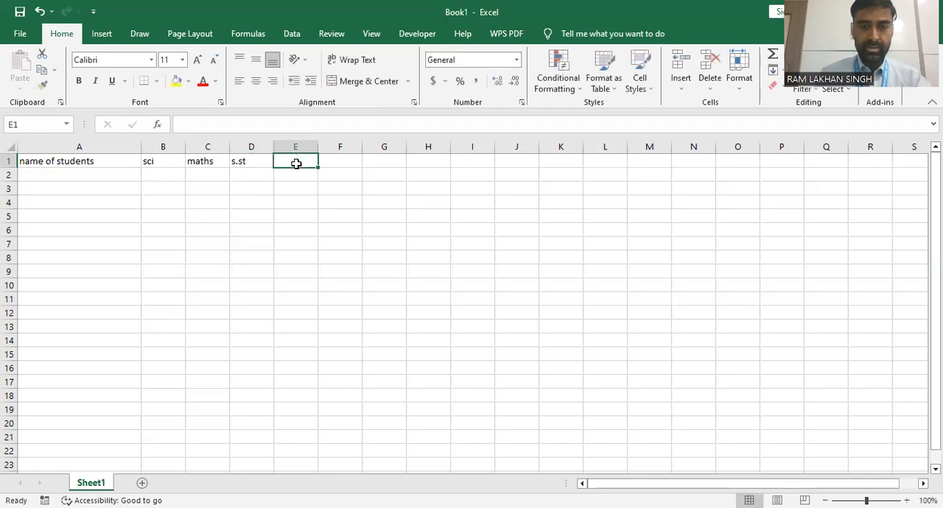
text(it)
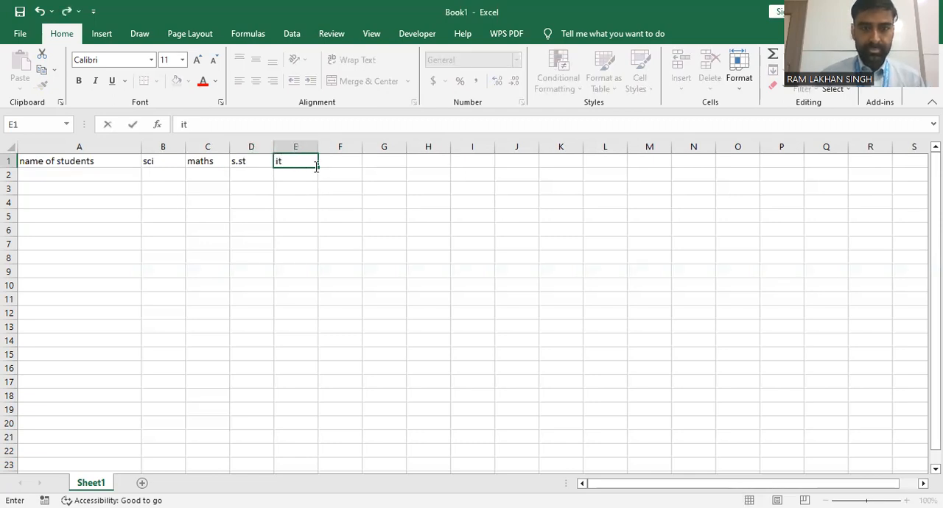
Add the headings "total" in cell F1 and "percentage" in cell G1
click(337, 165)
text(total)
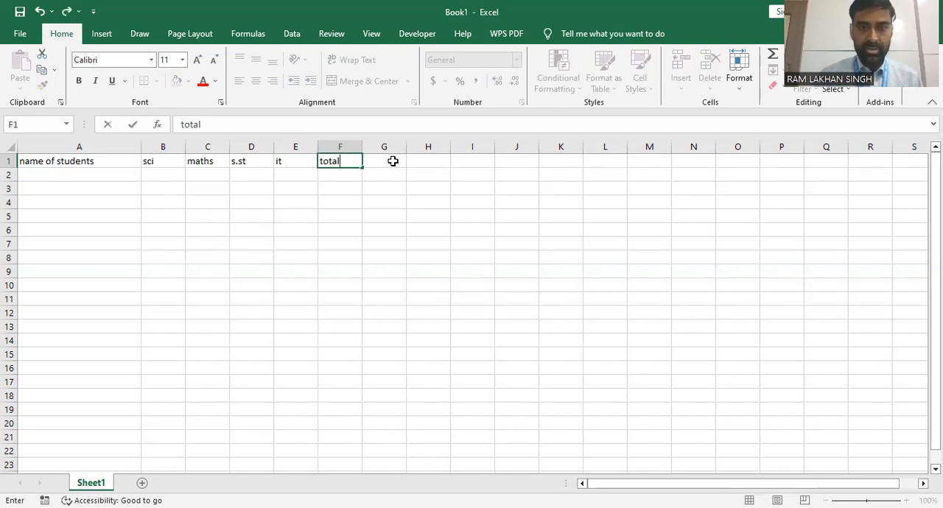
click(393, 161)
text(pe)
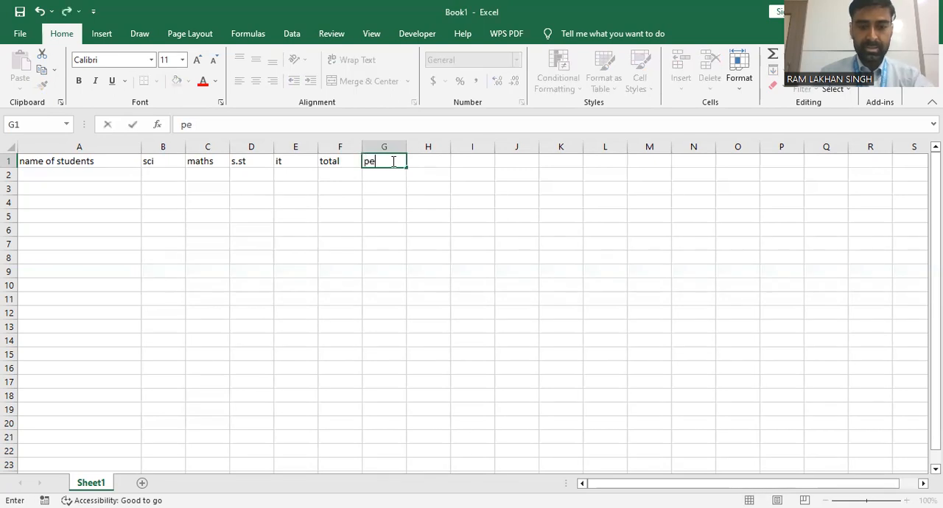
text(rcent)
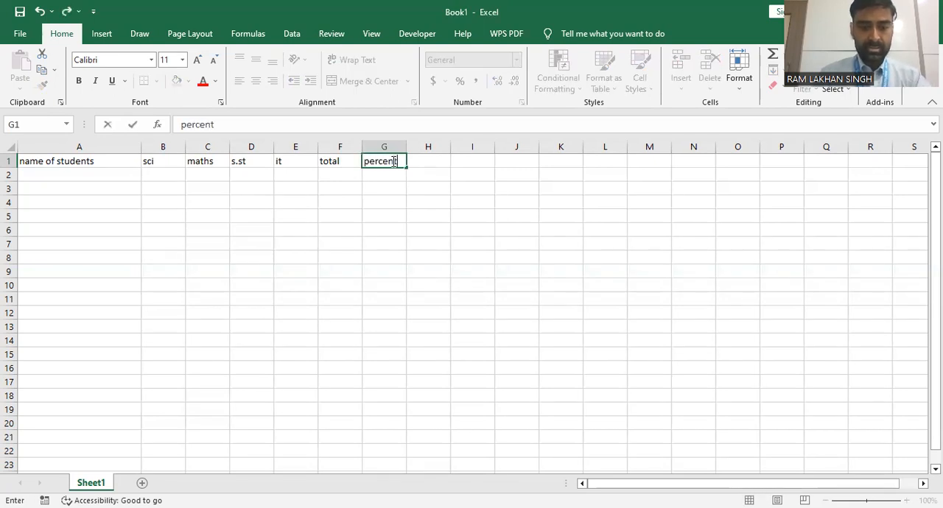
text(age)
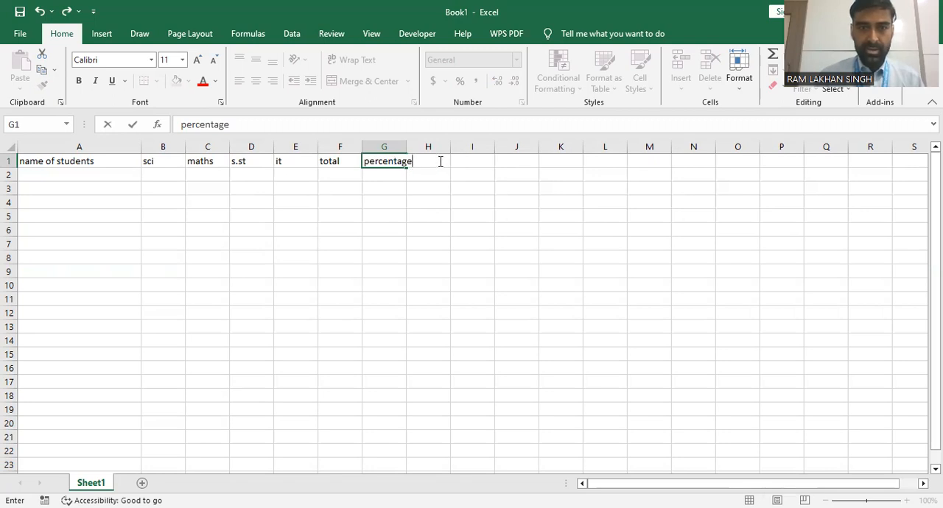
Widen column G to fit its heading and enter "grade" in cell H1
click(387, 148)
click(386, 148)
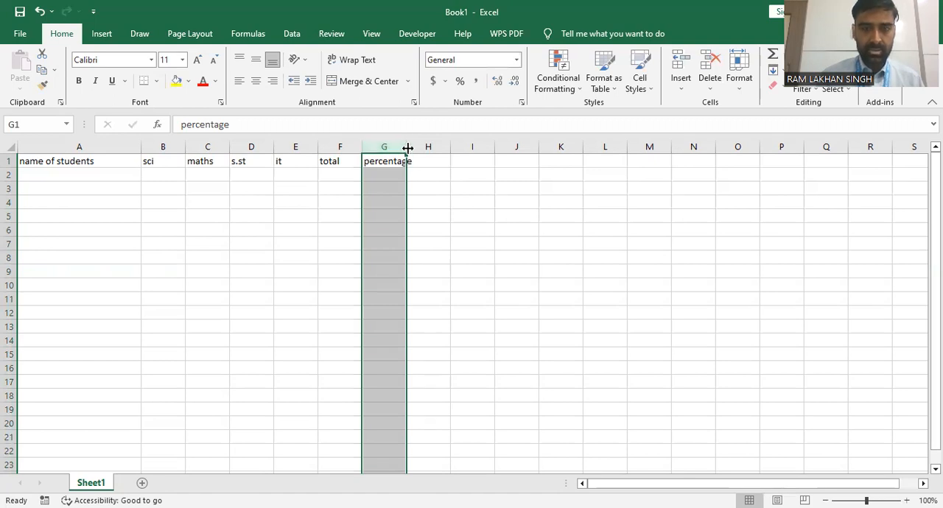
drag(410, 148, 420, 148)
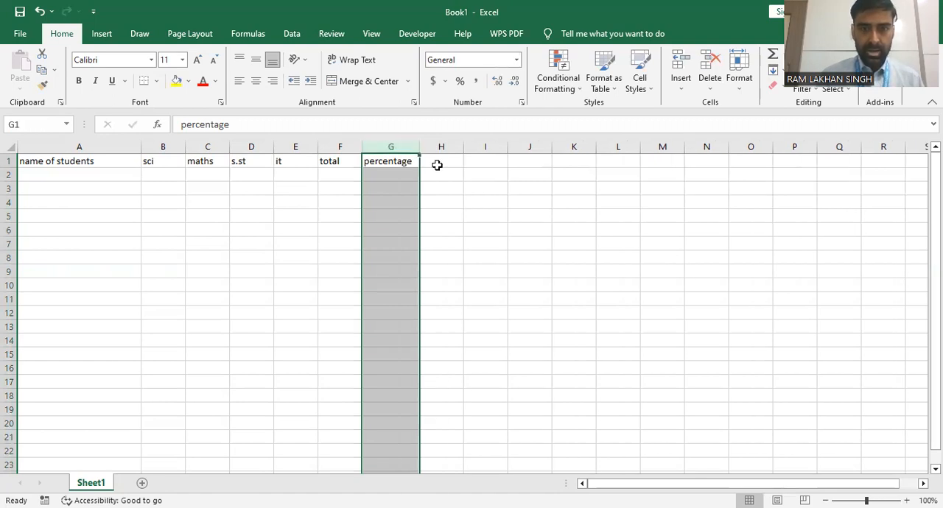
click(441, 167)
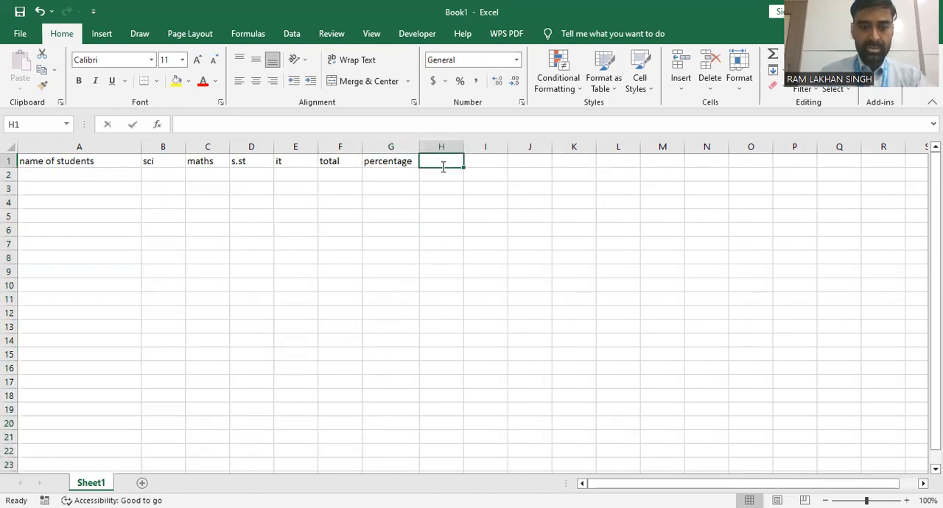
text(grade)
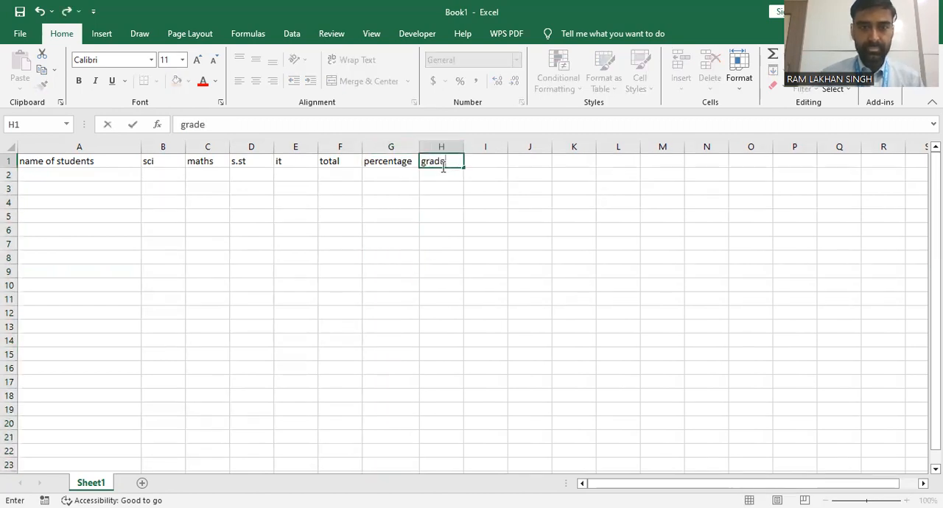
Enter the five students' first names in cells A2 to A6, one per row
click(82, 171)
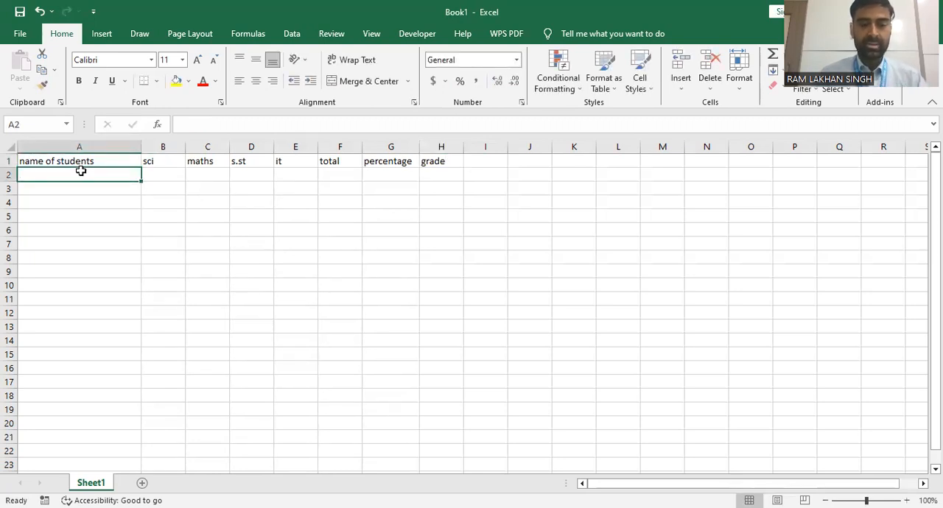
text(mohu)
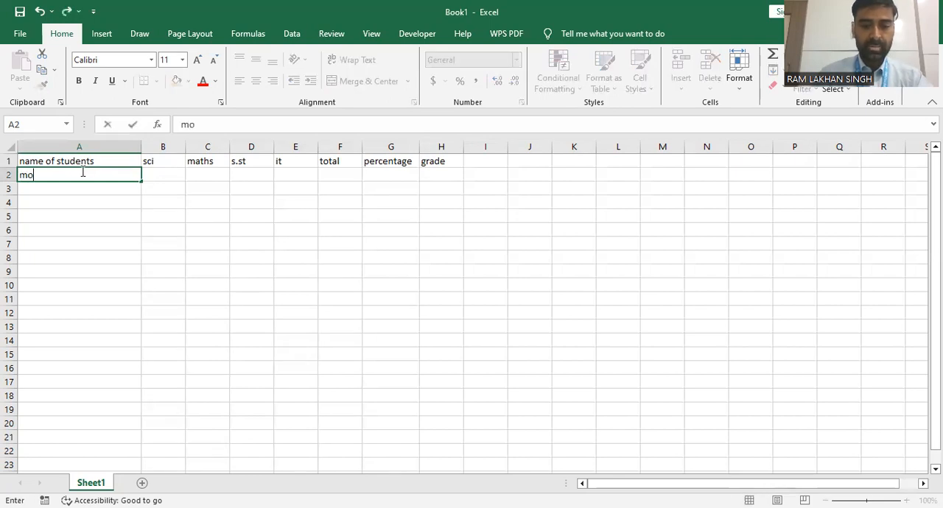
key(BackSpace)
text(it)
key(ctrl+Return)
key(Return)
text(raju)
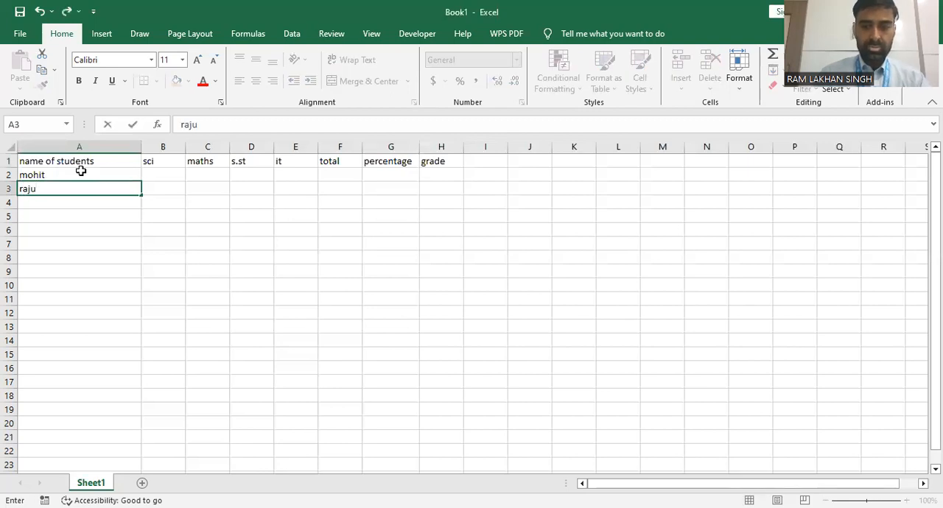
key(Return)
text(so)
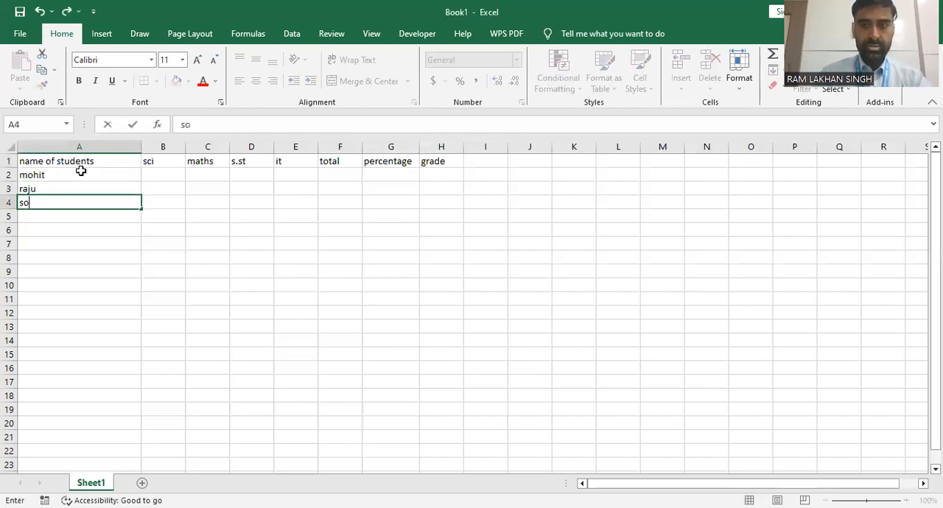
text(han)
key(Return)
text(golu)
key(Return)
text(amit)
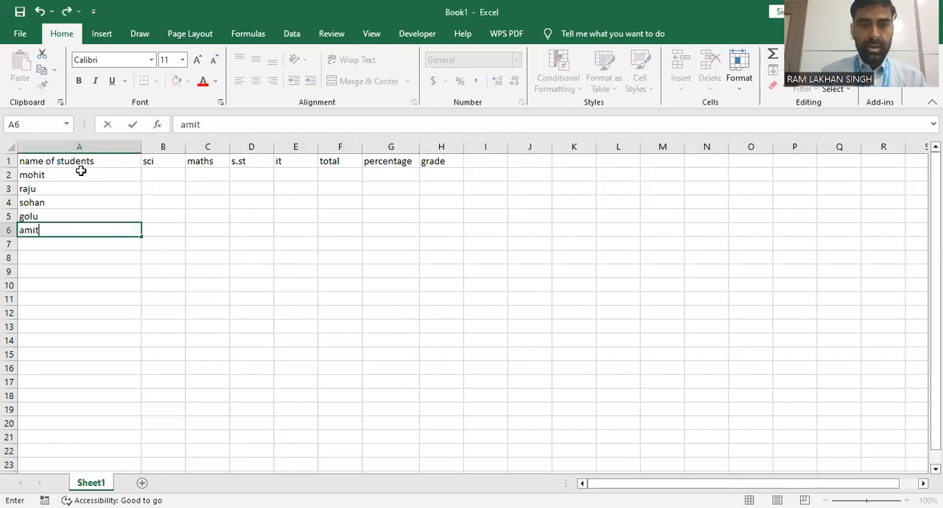
Enter the sci marks 56, 67, 90, 67 and 90 in cells B2 to B6
click(157, 173)
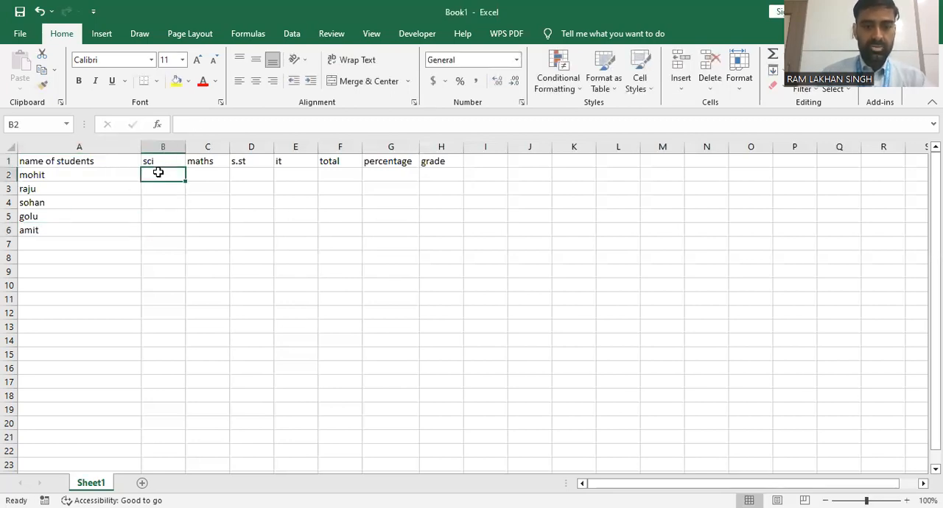
text(56)
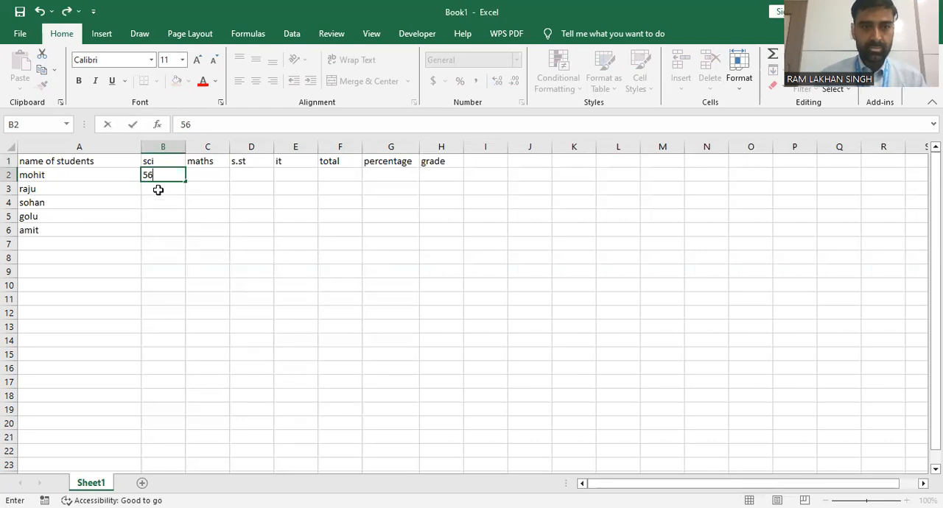
click(158, 190)
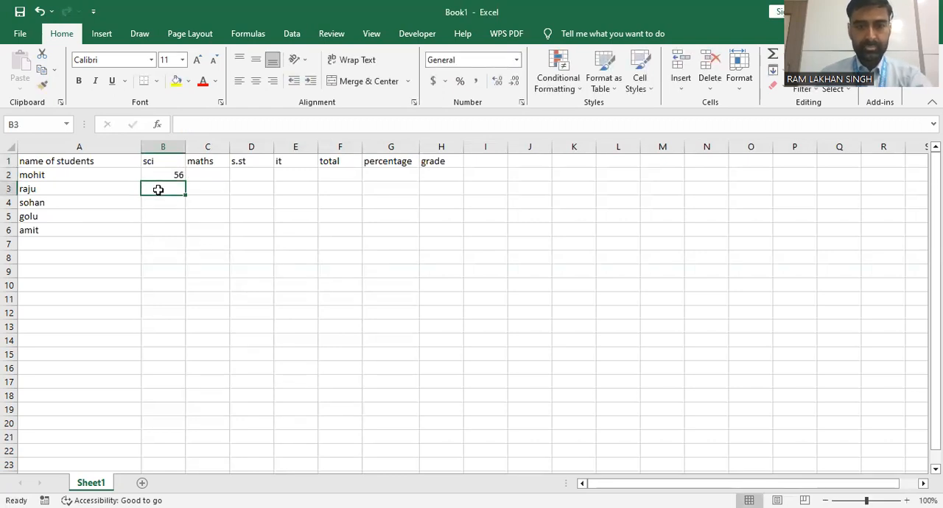
text(67)
click(170, 205)
text(90)
key(Return)
text(67)
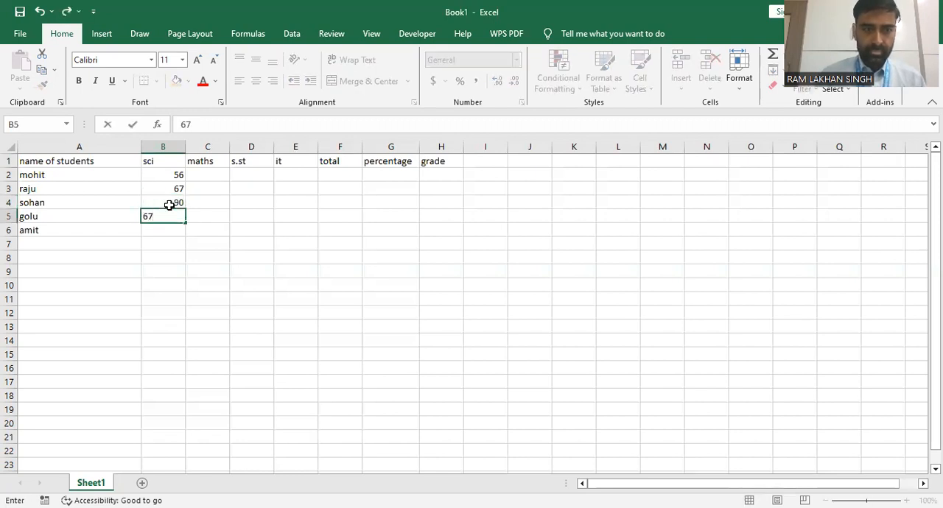
key(Return)
text(90)
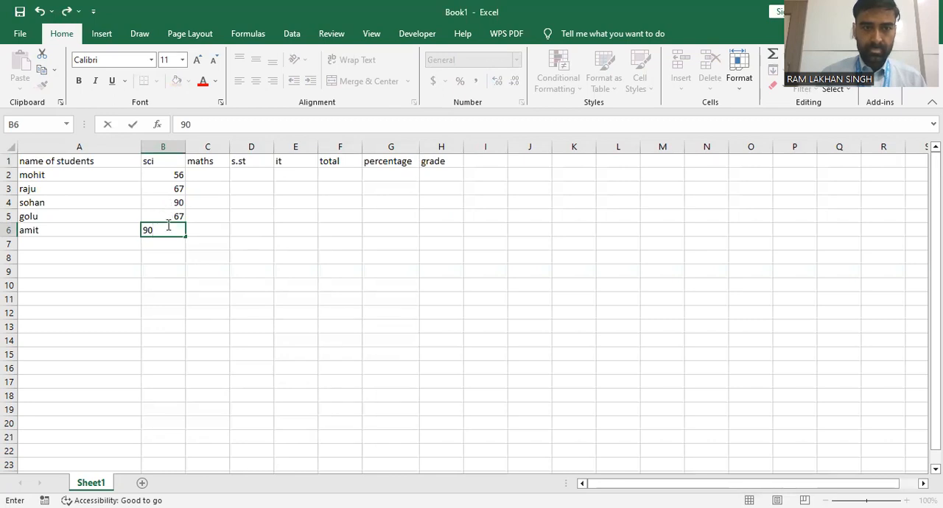
click(167, 230)
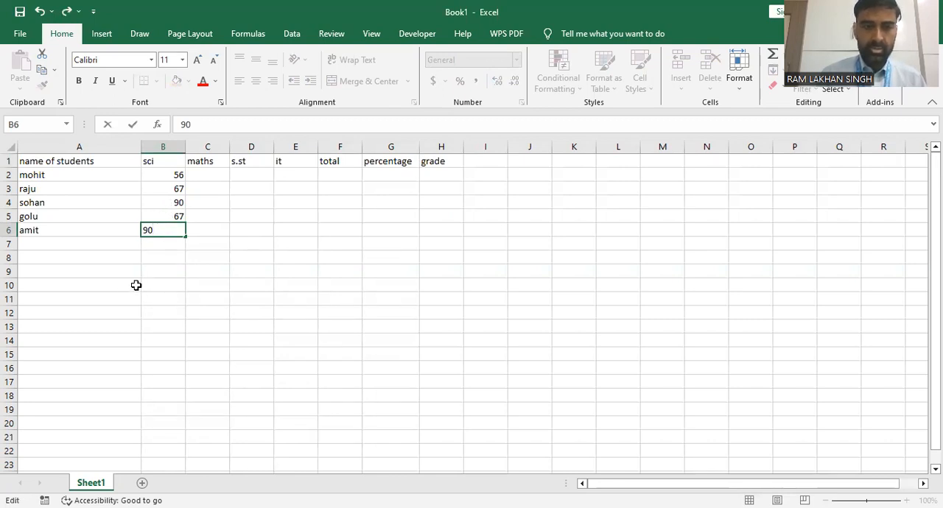
click(216, 231)
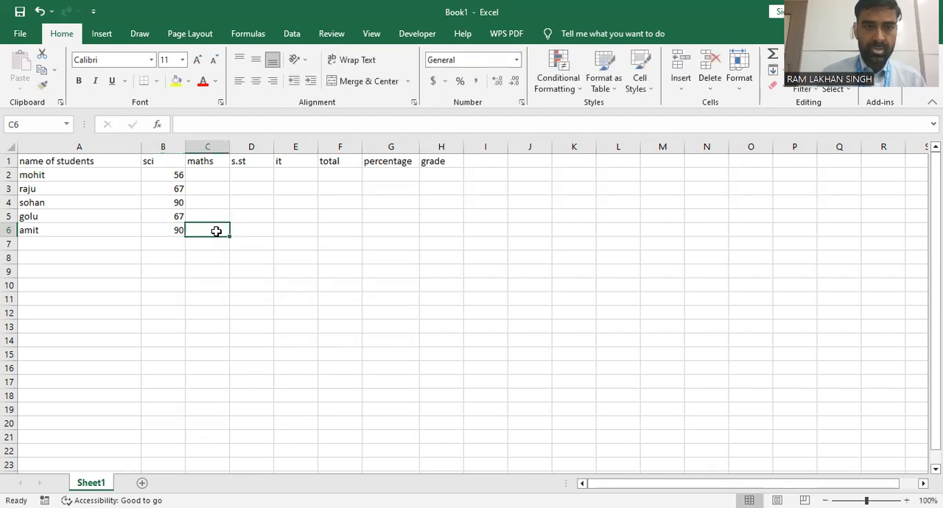
Copy the sci marks in B2:B6 into the maths column, cells C2:C6
click(172, 176)
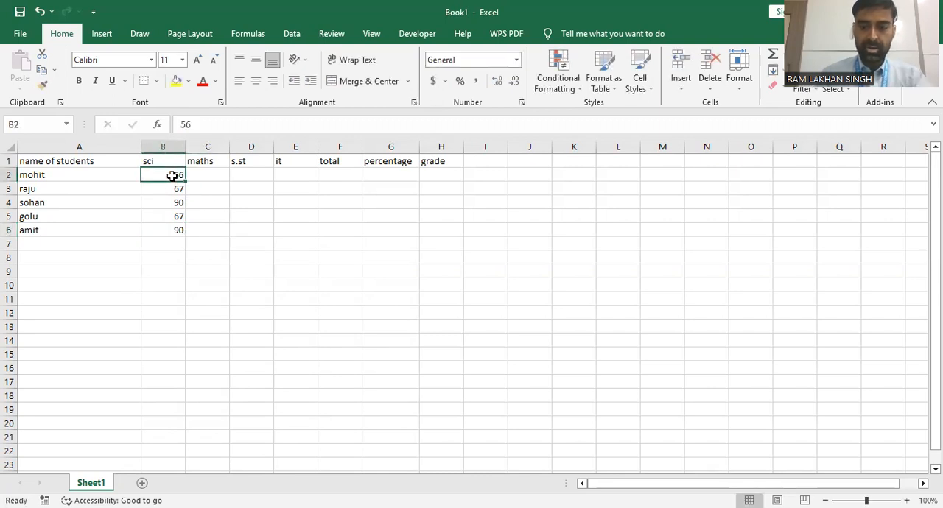
key(shift+Down)
key(shift+Down)
key(shift+Down)
key(shift+Down)
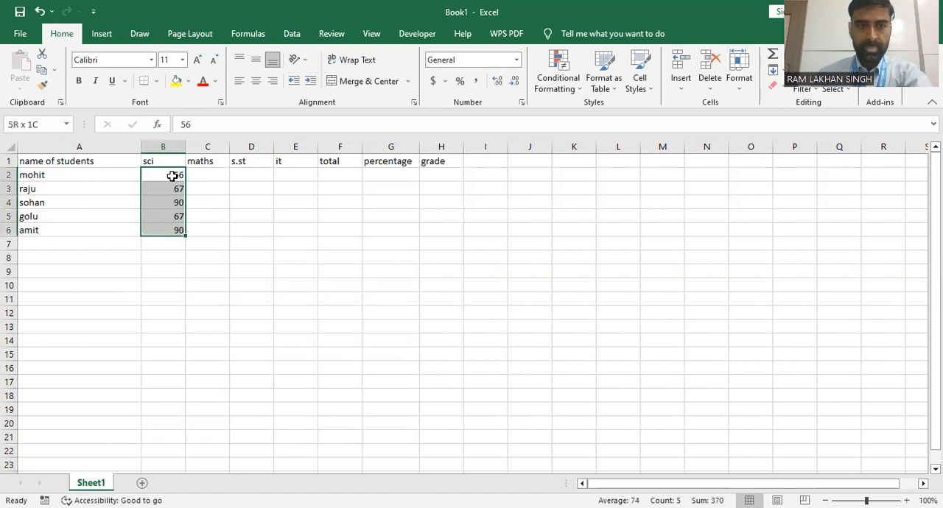
key(shift+Down)
key(shift+Up)
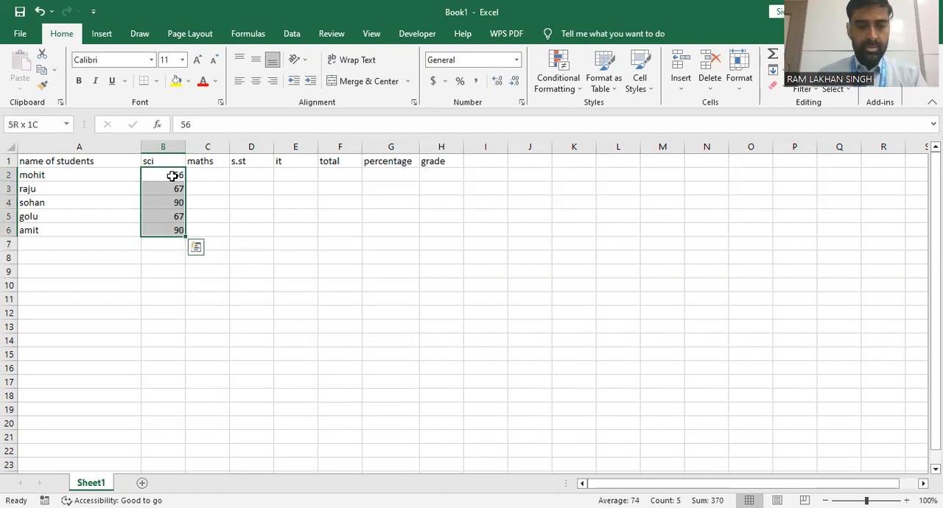
key(ctrl+c)
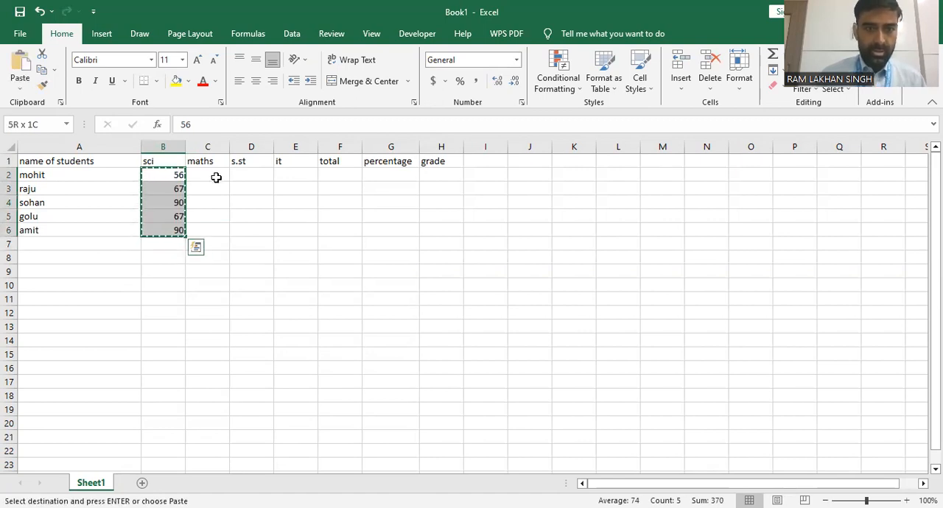
click(216, 177)
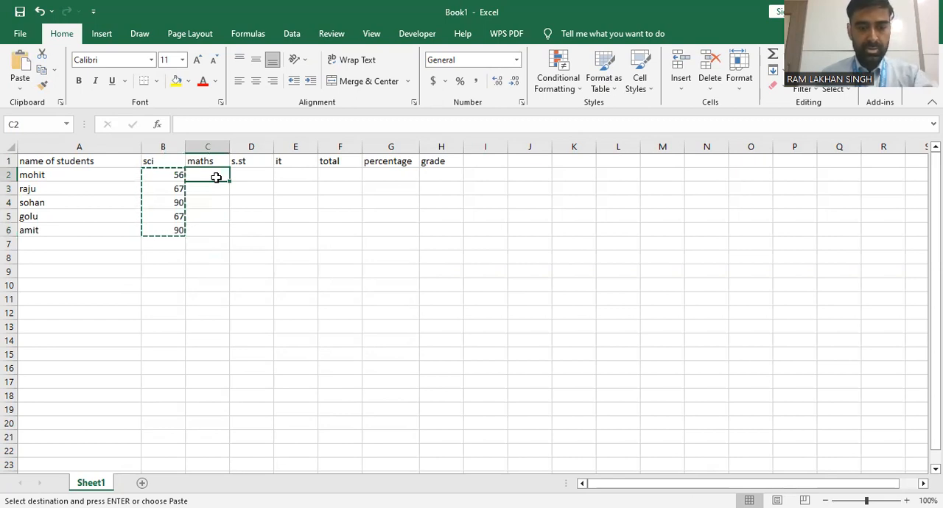
key(ctrl+v)
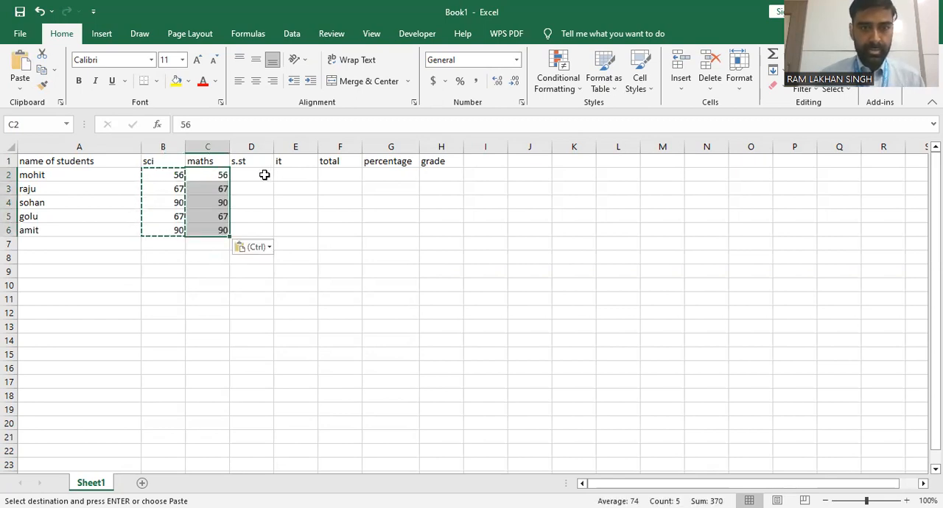
Paste the same copied marks into the s.st column from D2 and the it column from E2
click(265, 174)
key(ctrl+v)
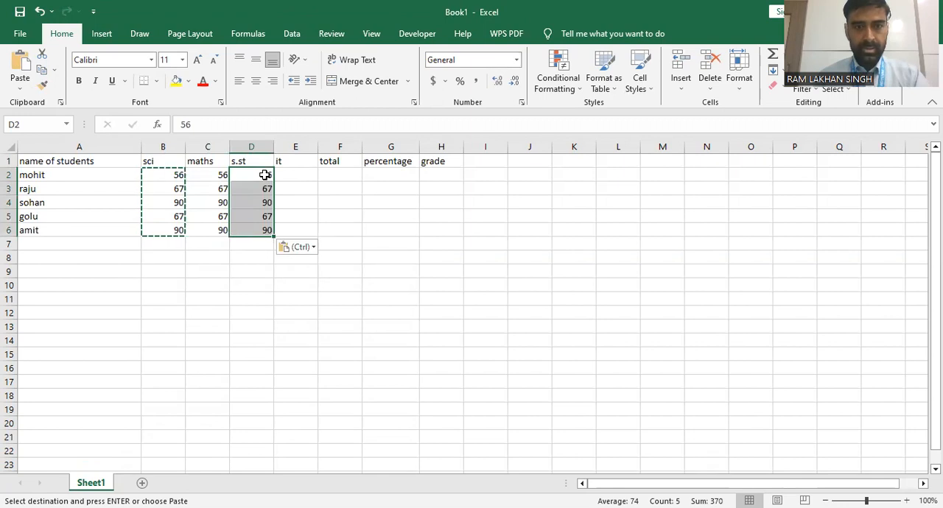
click(298, 176)
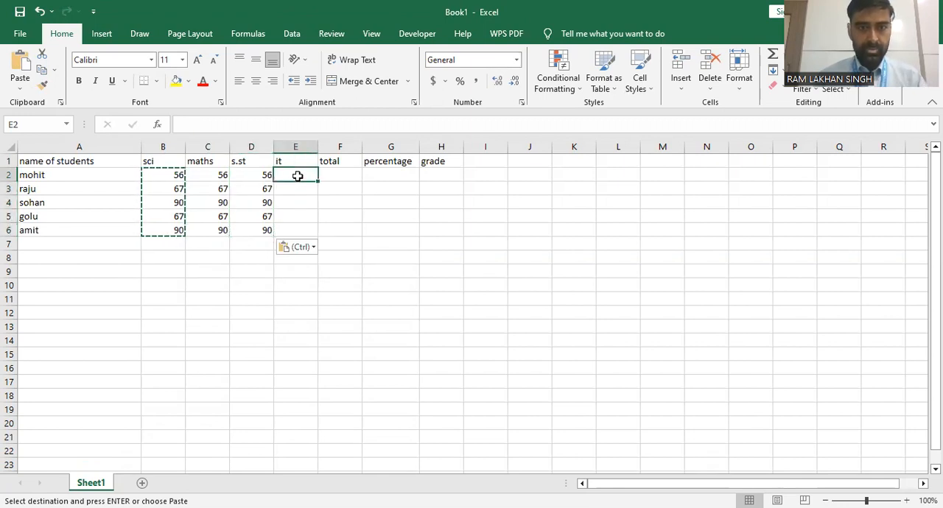
key(ctrl+v)
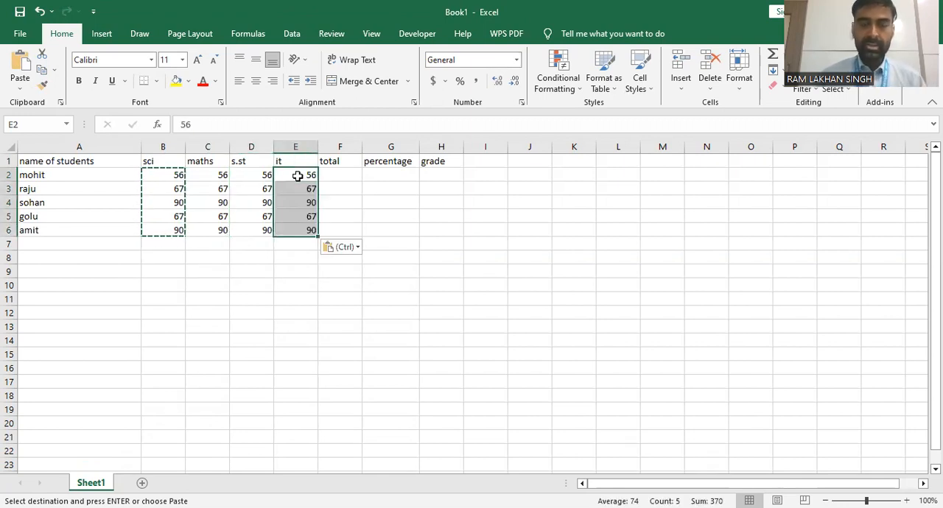
Calculate the total in F2 with =SUM(B2:E2) and fill the formula down to F6
click(345, 172)
text(=s)
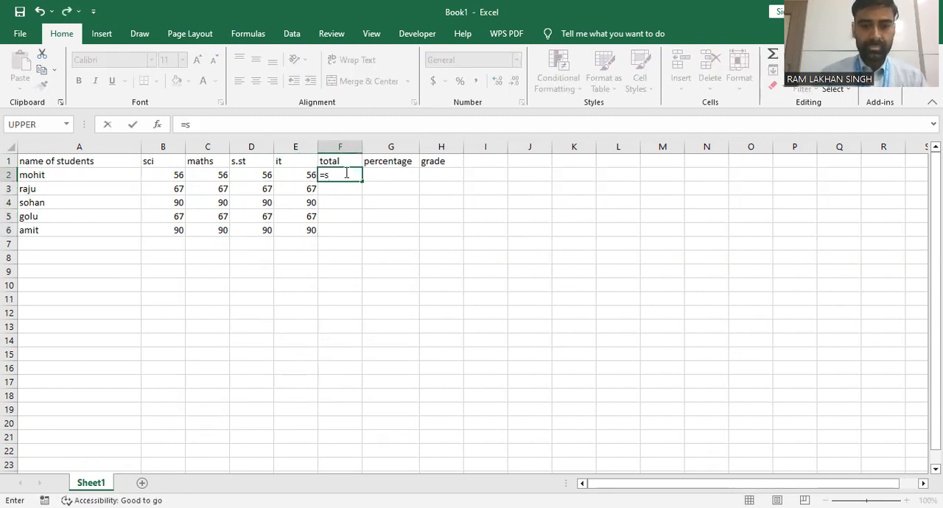
text(um)
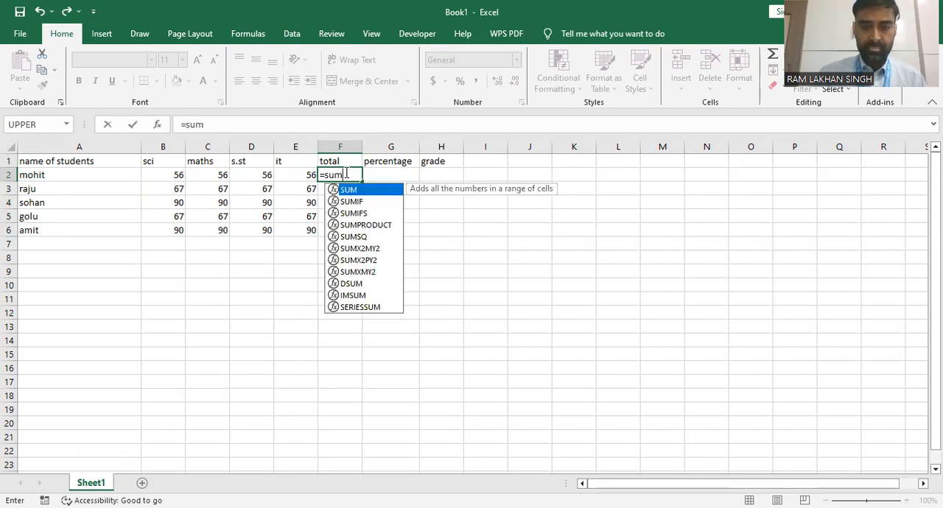
text(()
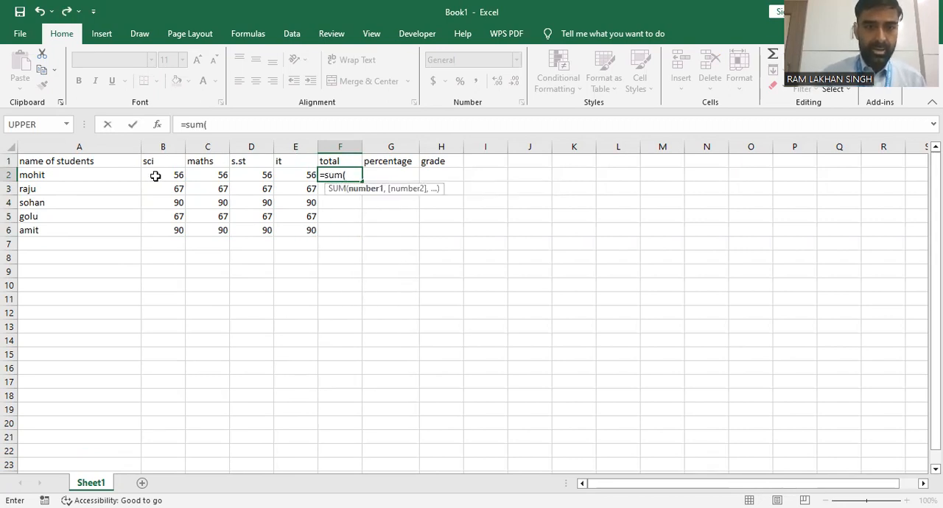
click(157, 175)
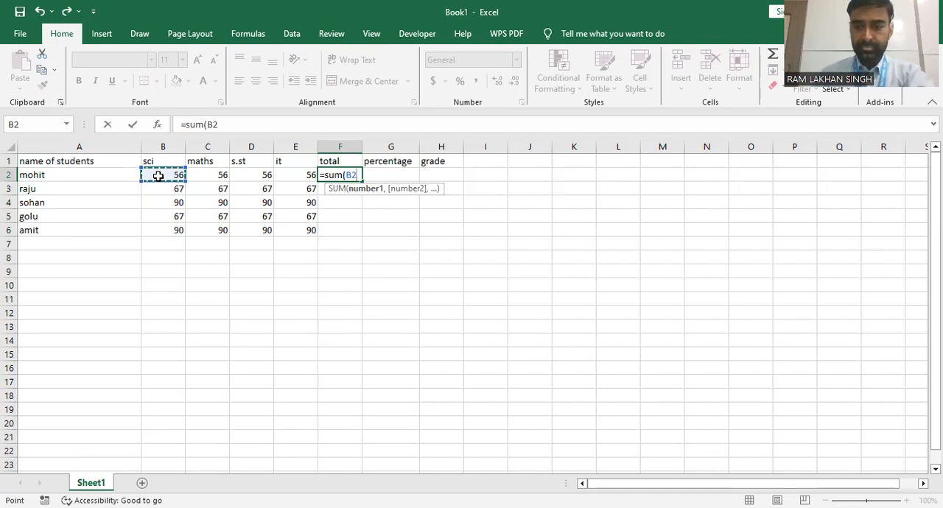
key(shift+Right)
key(shift+Right)
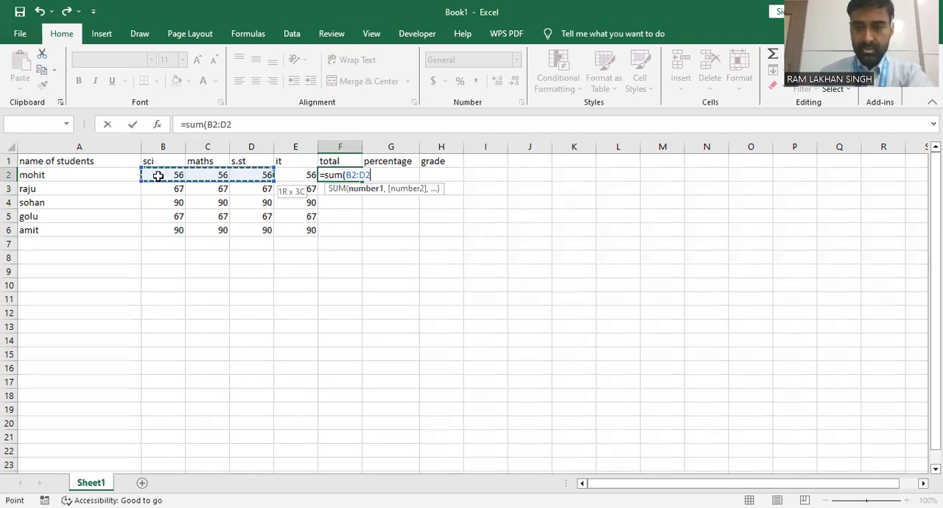
key(shift+Right)
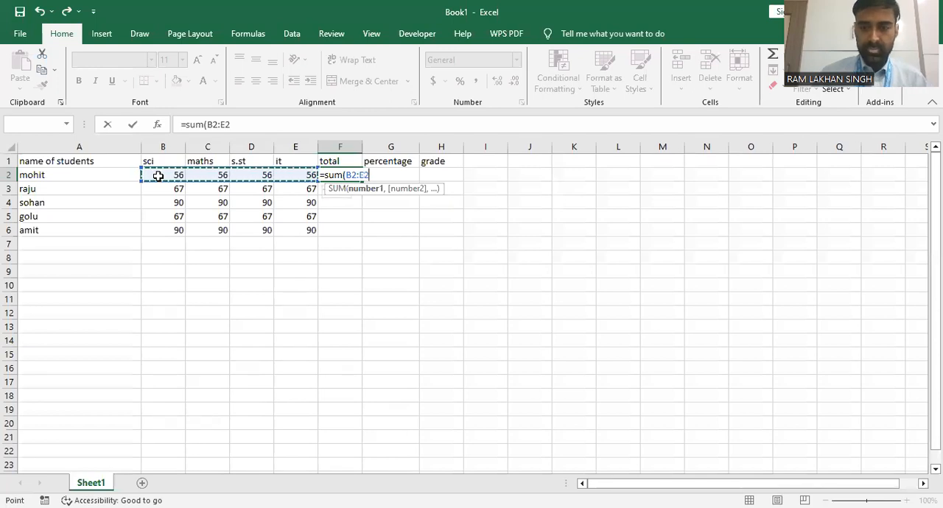
text())
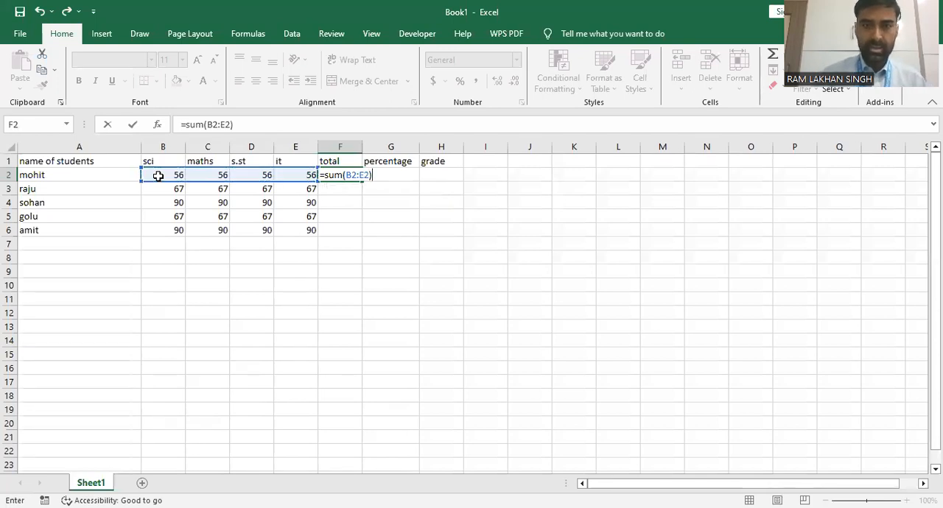
key(Return)
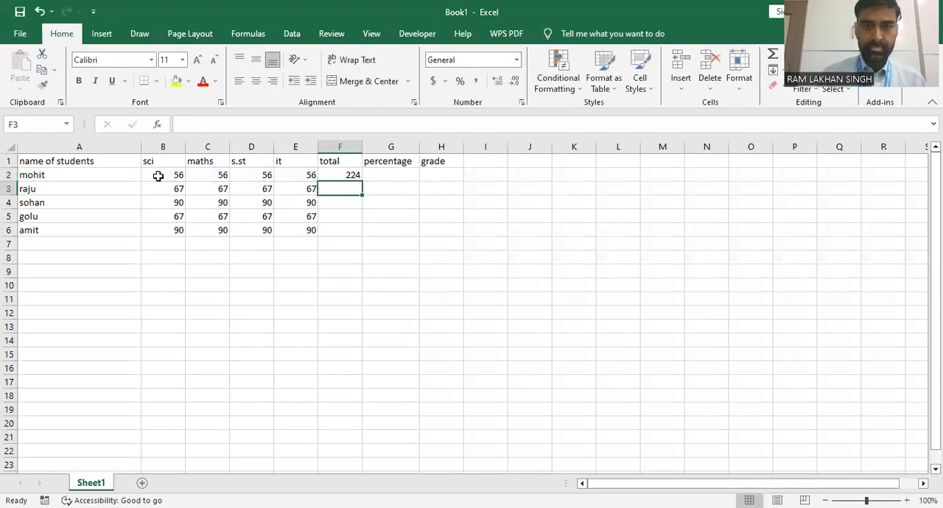
click(352, 176)
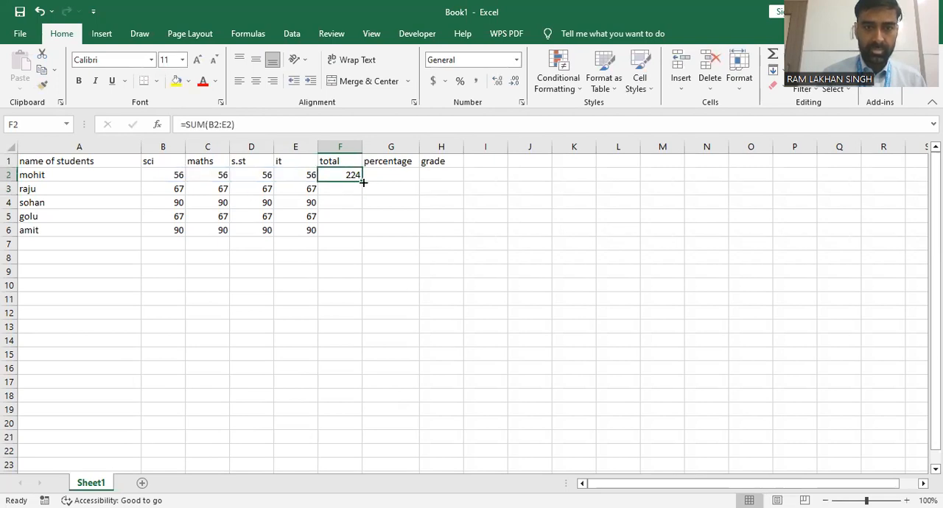
drag(362, 180, 360, 237)
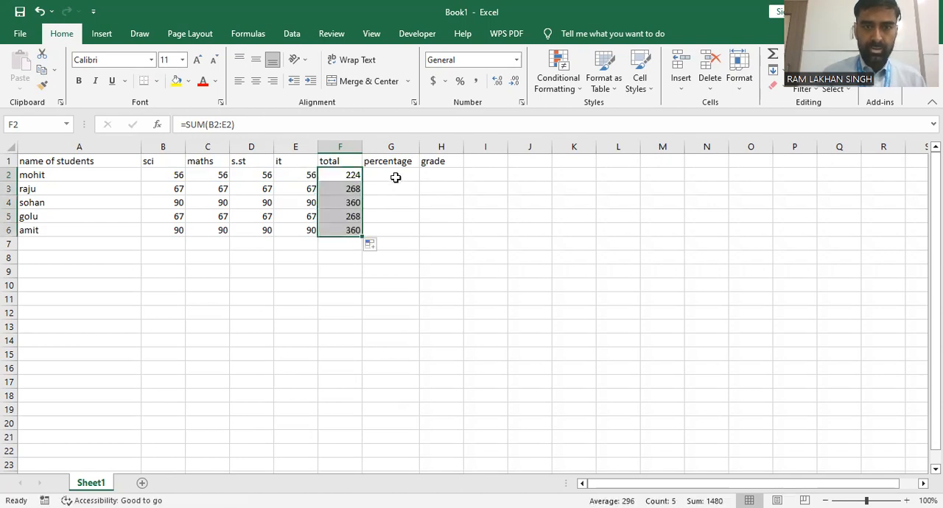
Calculate the percentage in G2 with =F2*100/400 and fill the formula down to G6
click(388, 178)
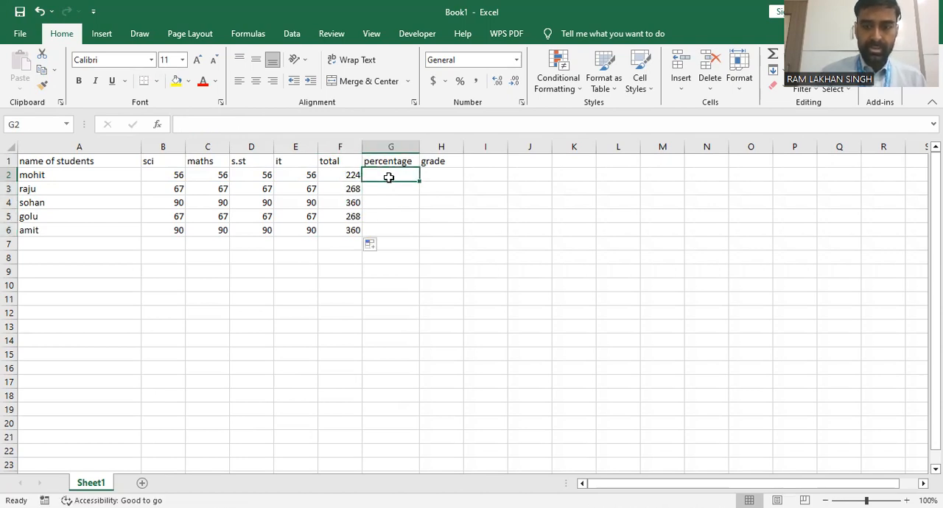
text(=)
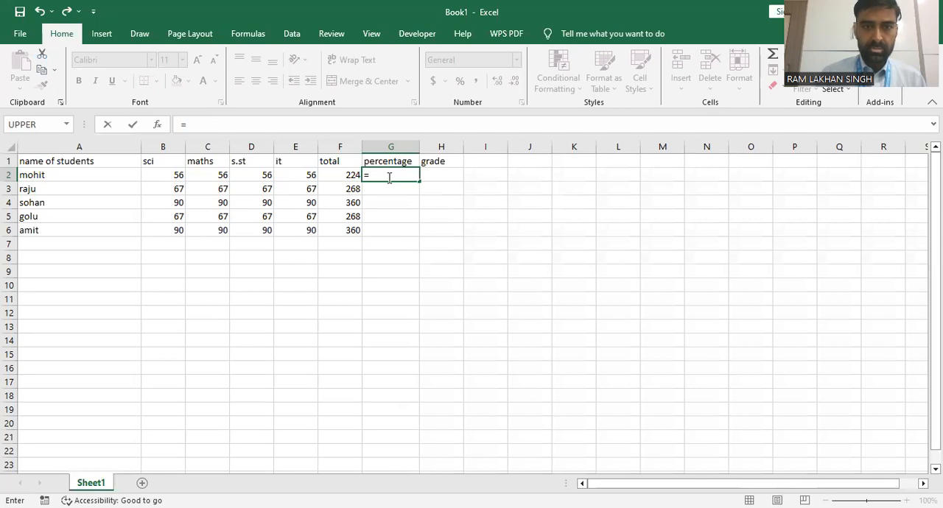
click(340, 176)
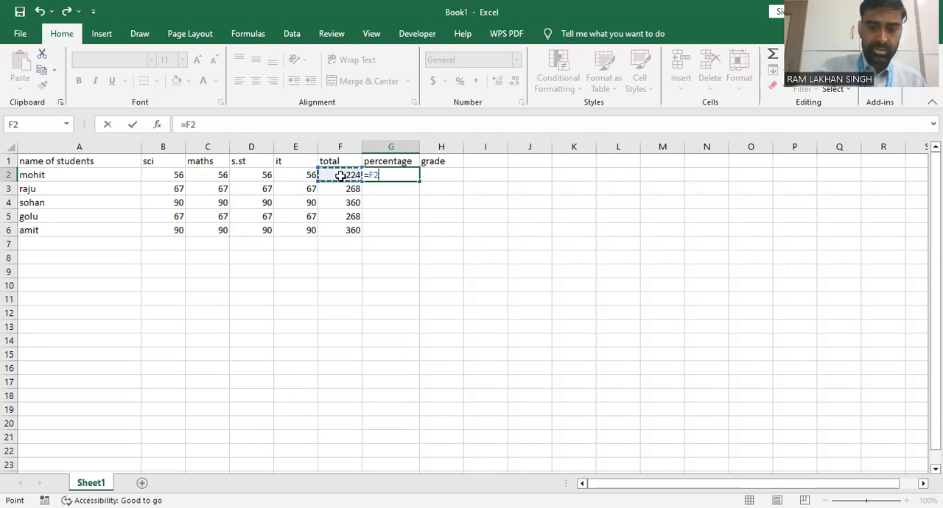
text(*100/)
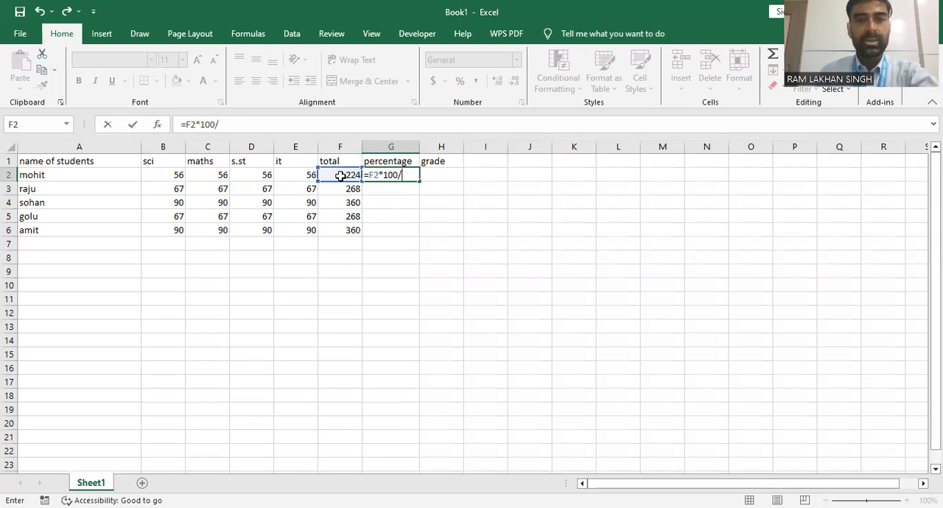
text(400)
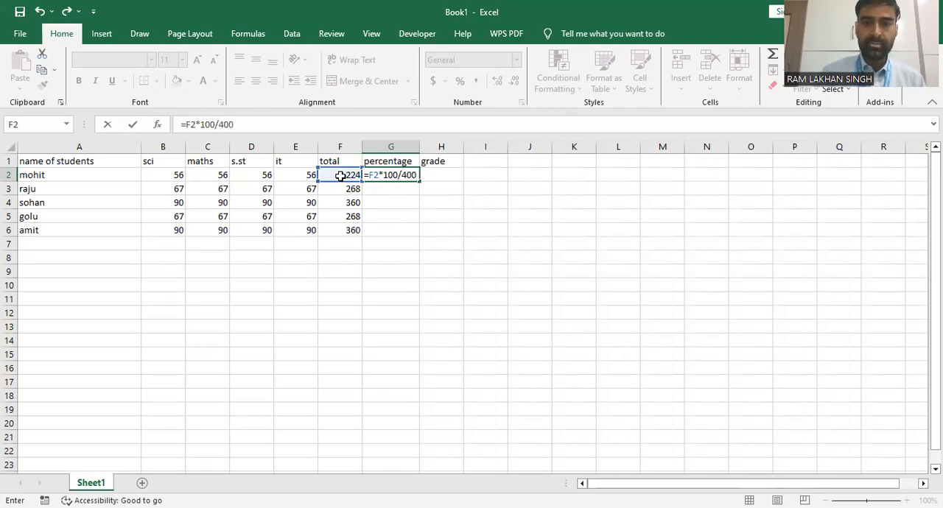
key(Return)
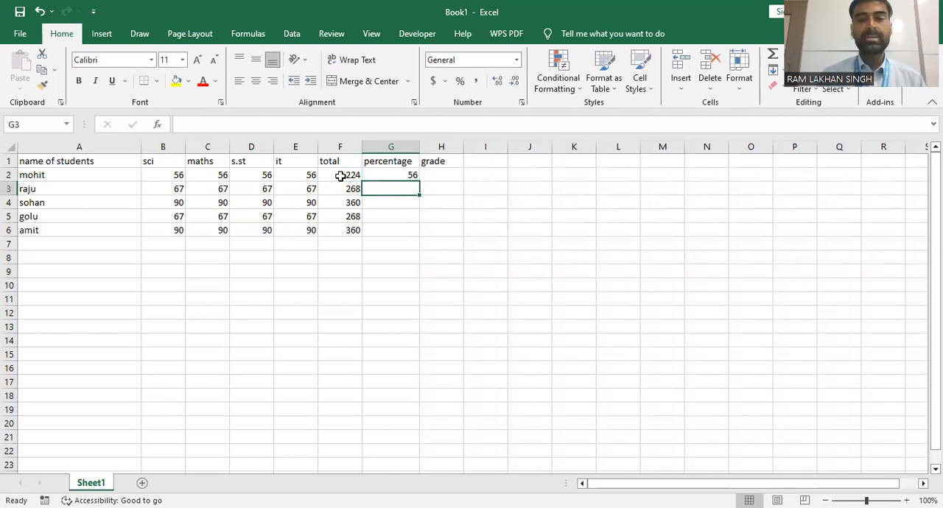
click(448, 175)
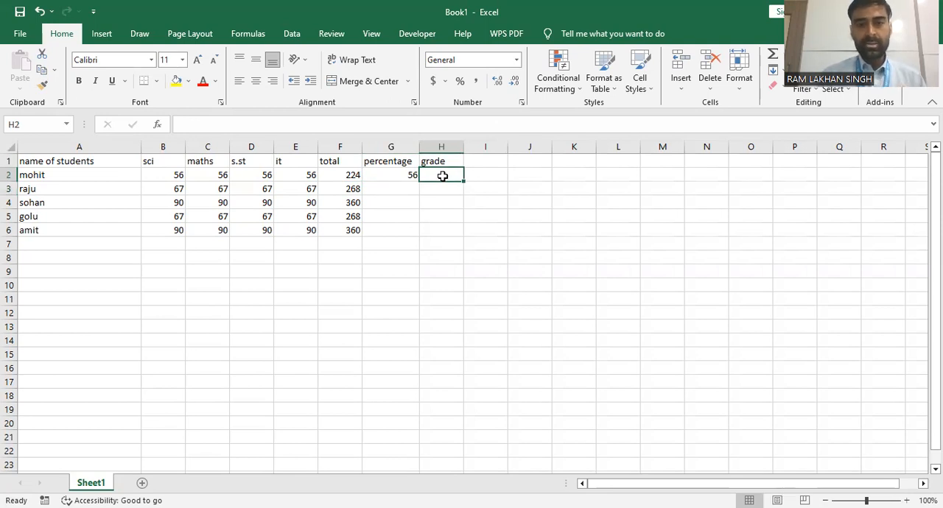
click(386, 174)
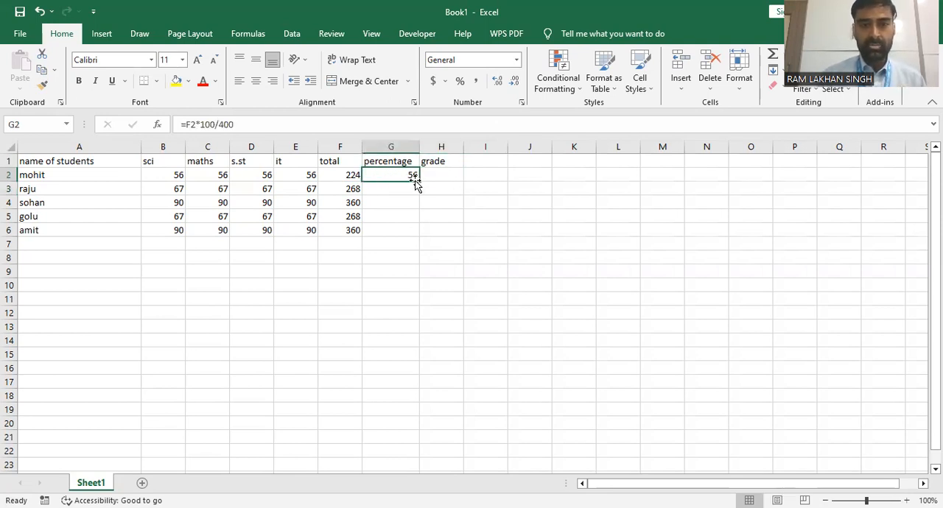
drag(421, 181, 421, 234)
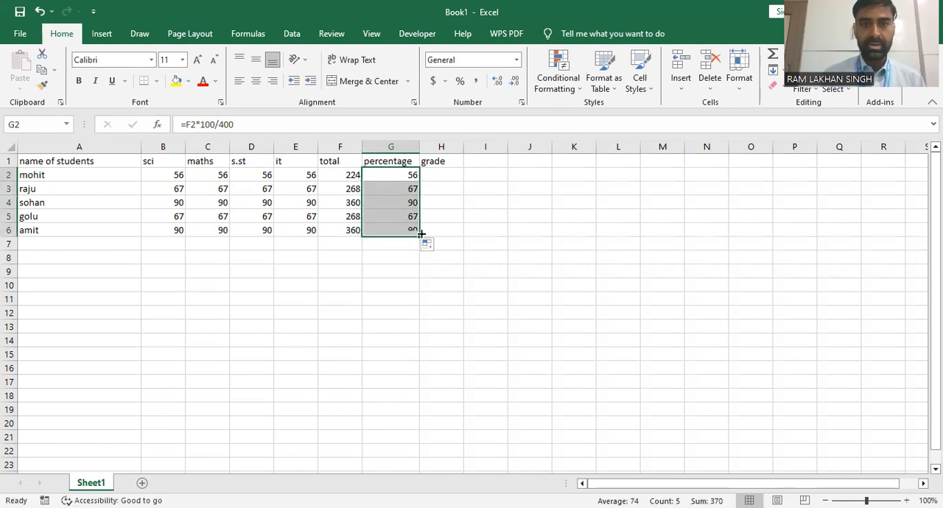
Calculate the grade in H2 with =IF(G2>=60,"a","b") and fill the formula down to H6
click(440, 178)
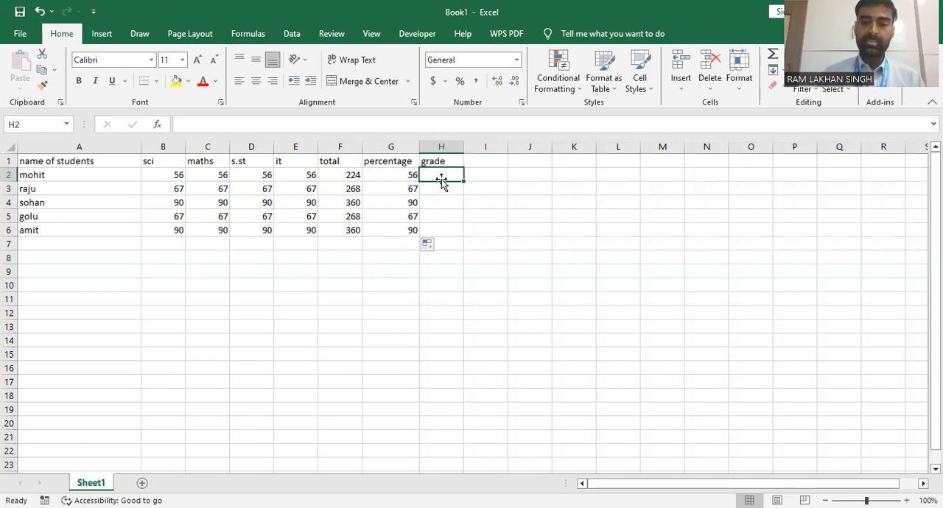
text(=if)
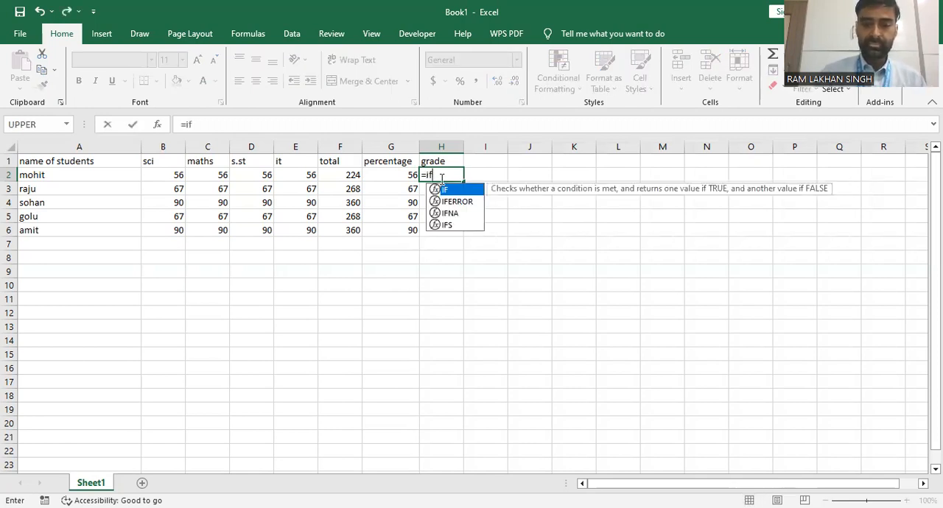
text(()
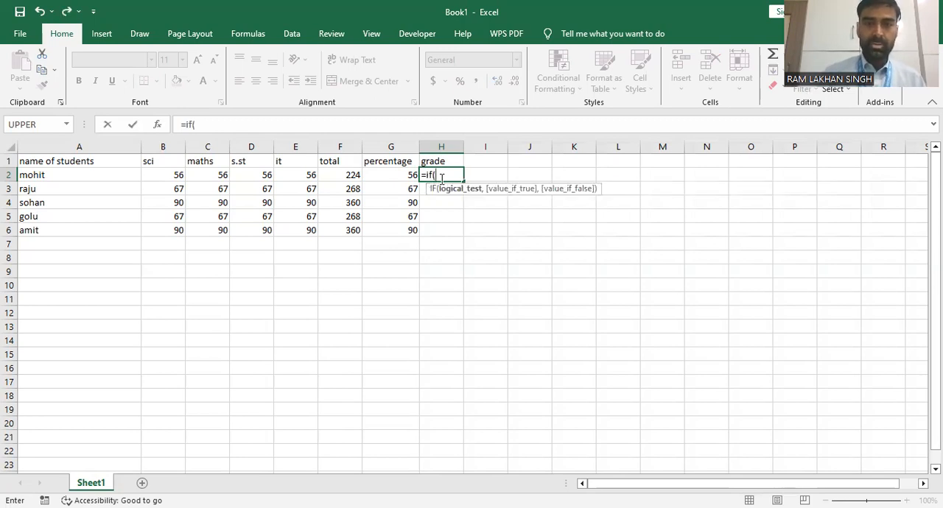
click(397, 179)
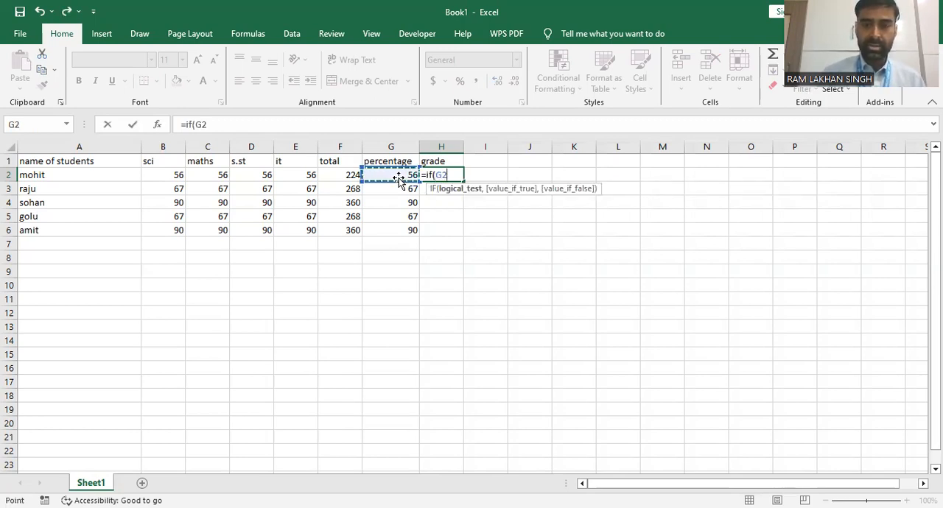
text(>)
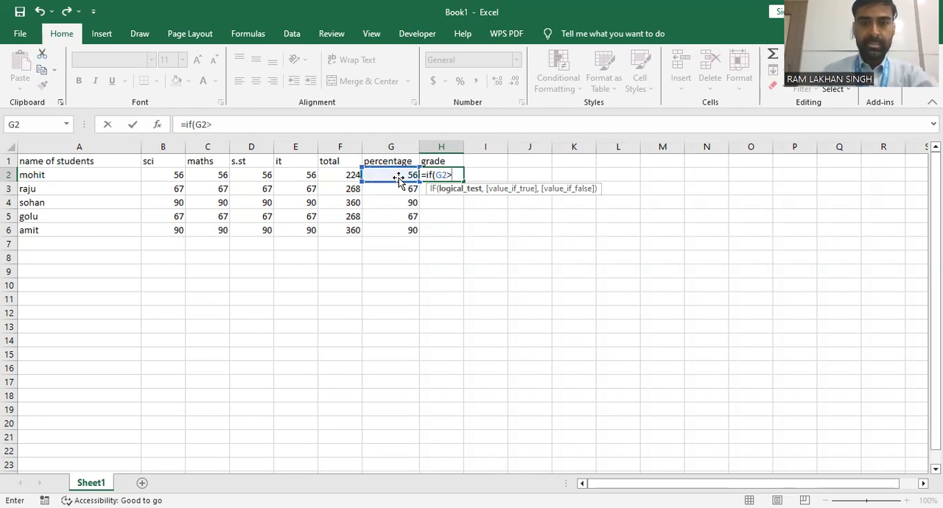
text(=)
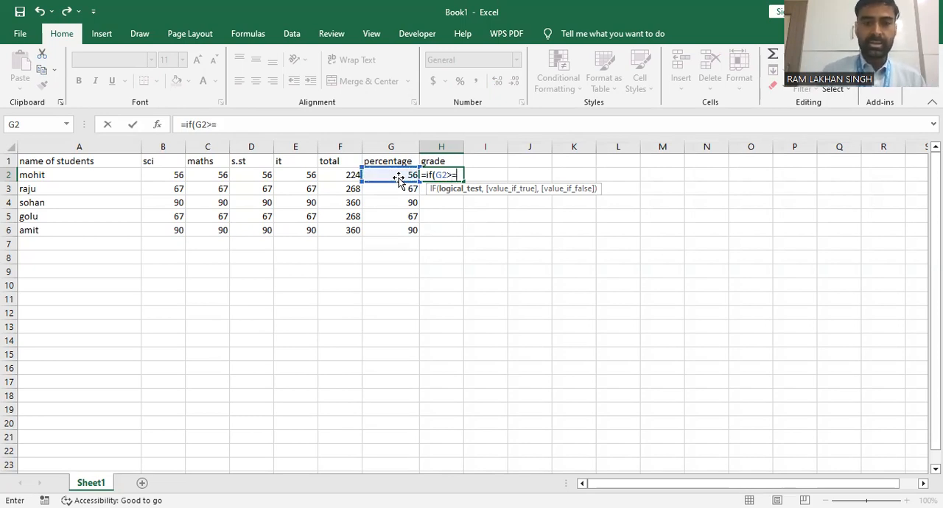
text(60)
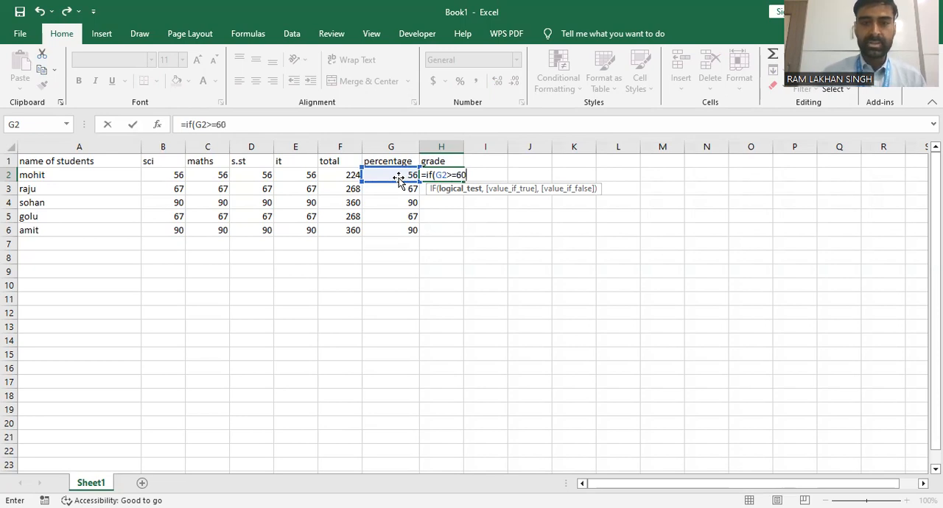
text(,)
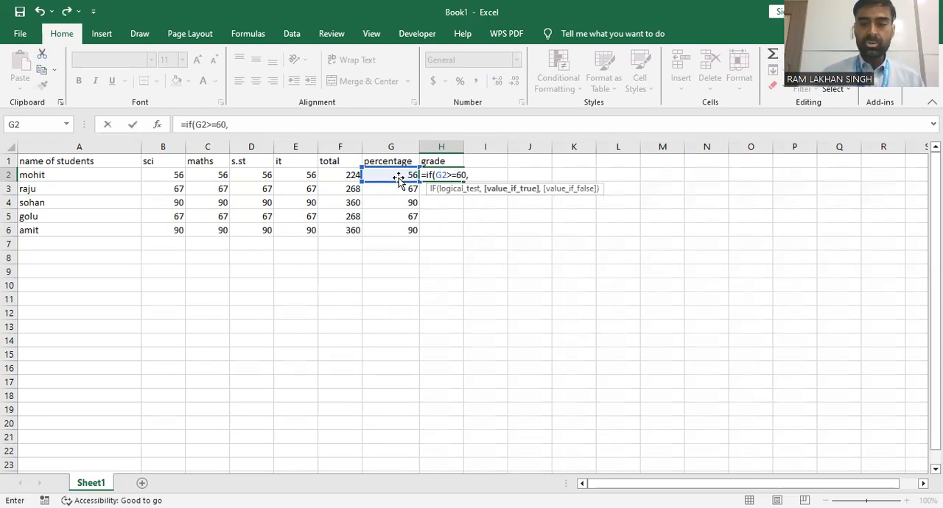
text("a)
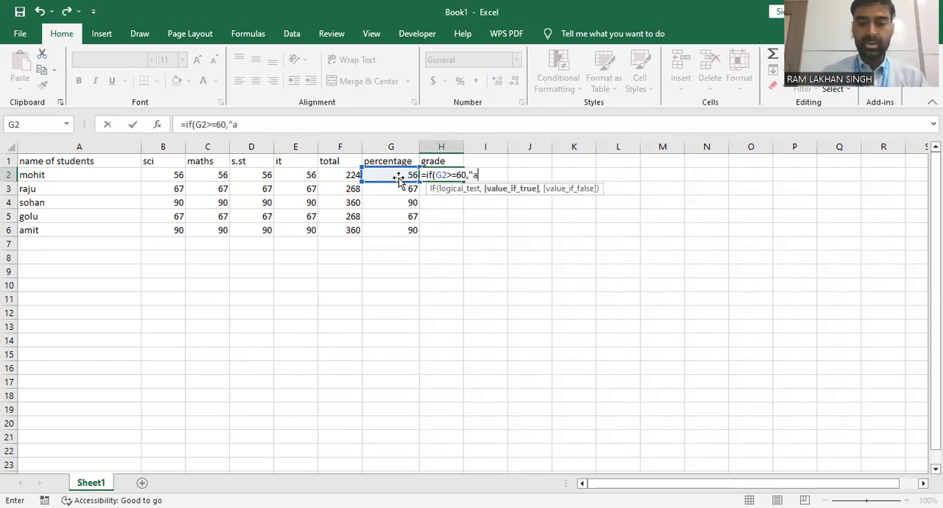
text(")
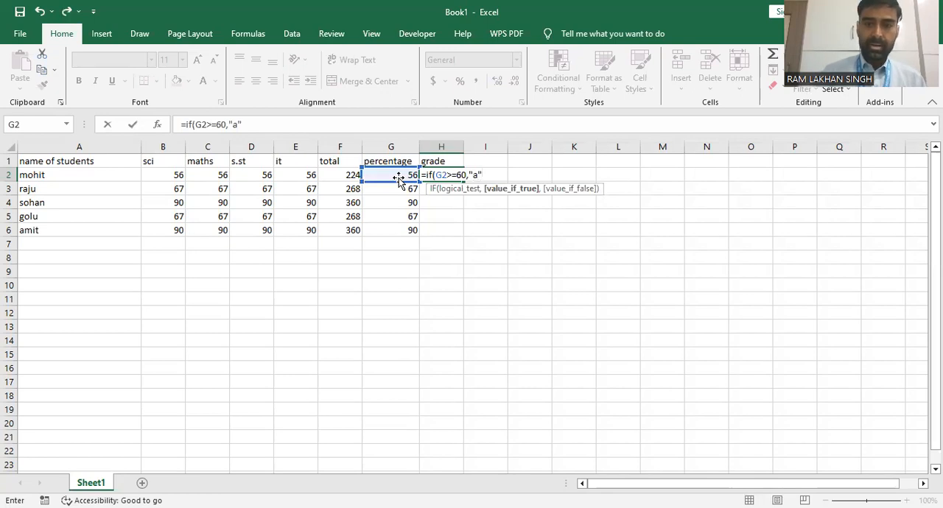
text(,")
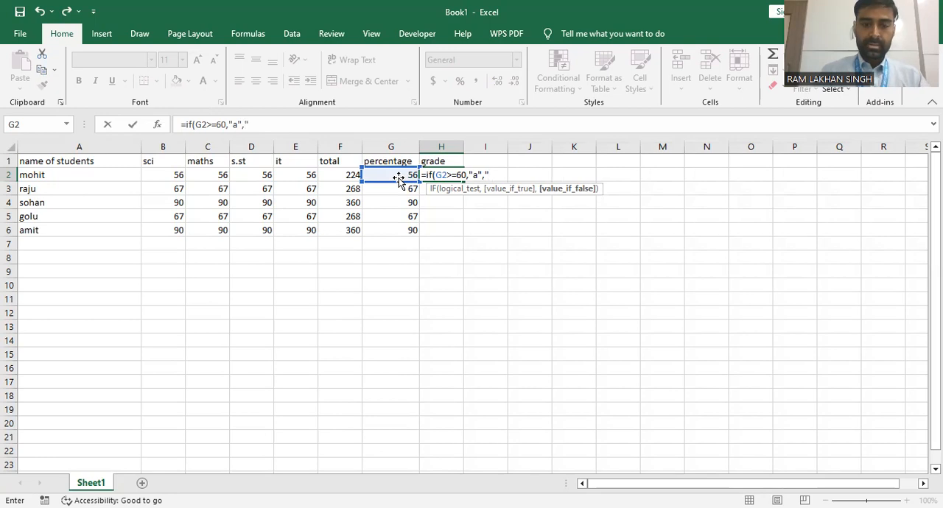
text(b")
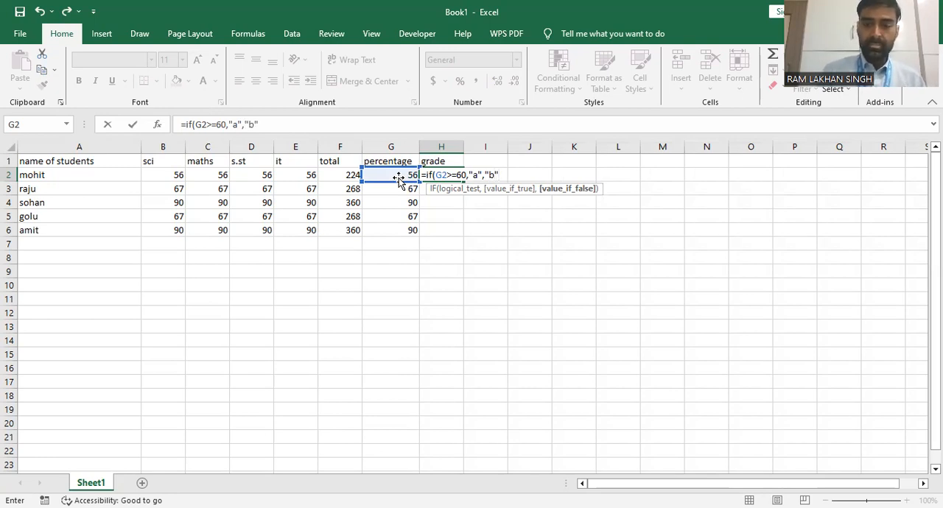
text())
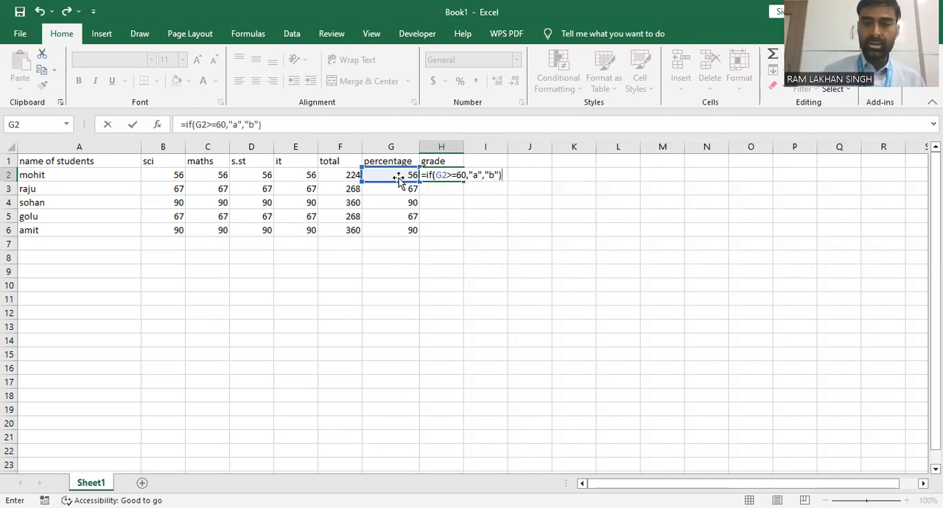
key(Return)
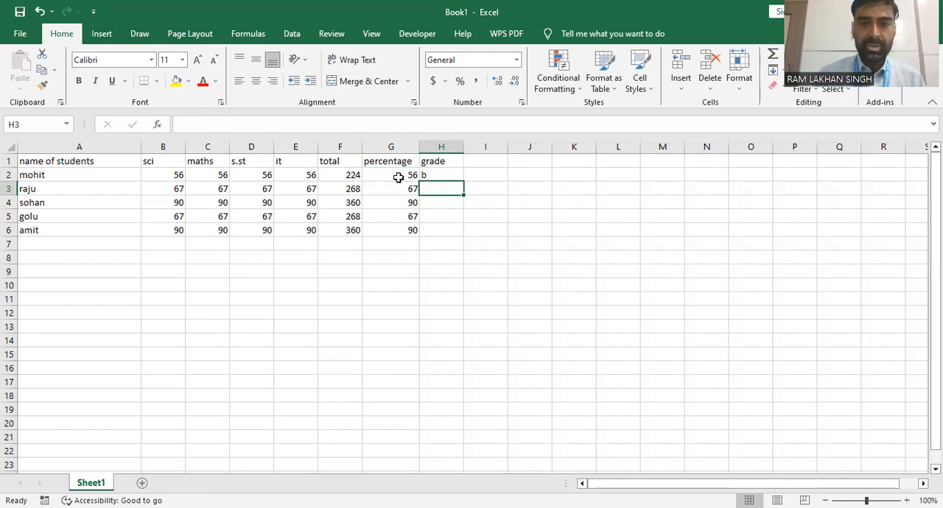
click(447, 177)
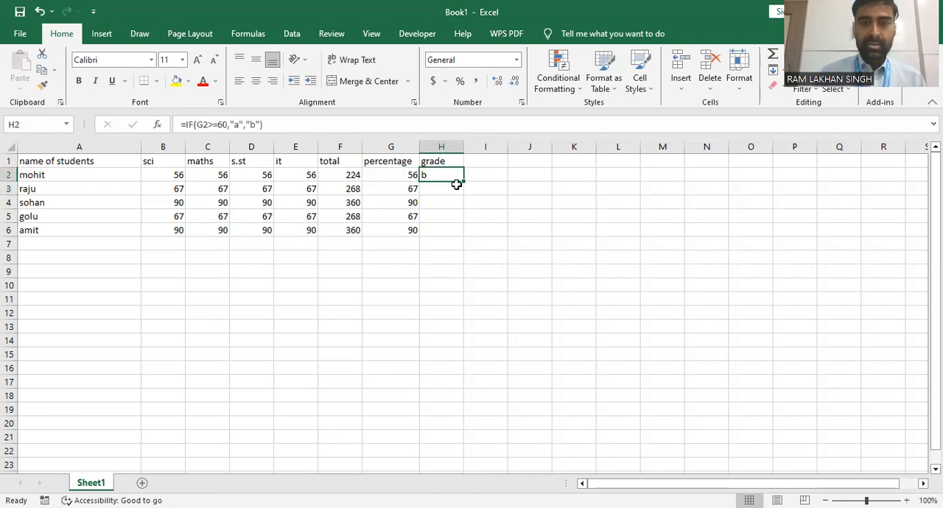
drag(461, 182, 461, 234)
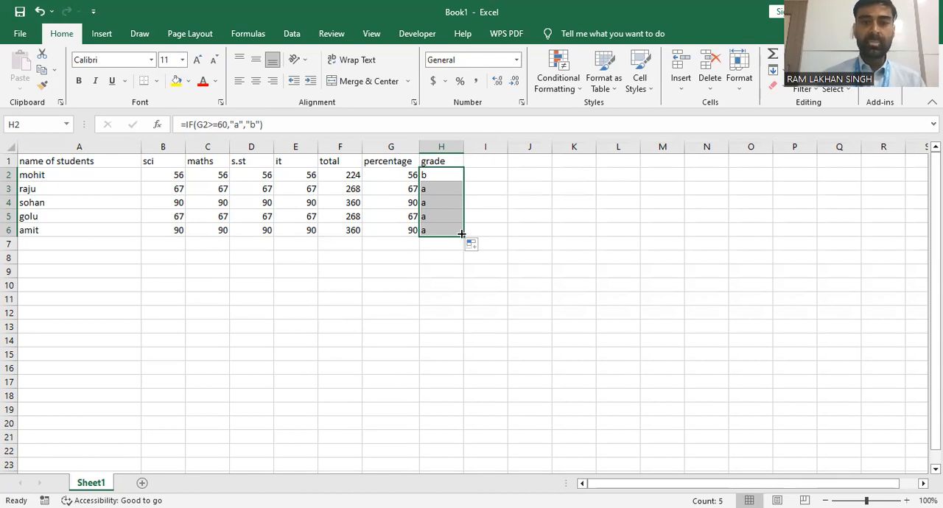
Enter the column heading "nested if" in cell I1
click(492, 164)
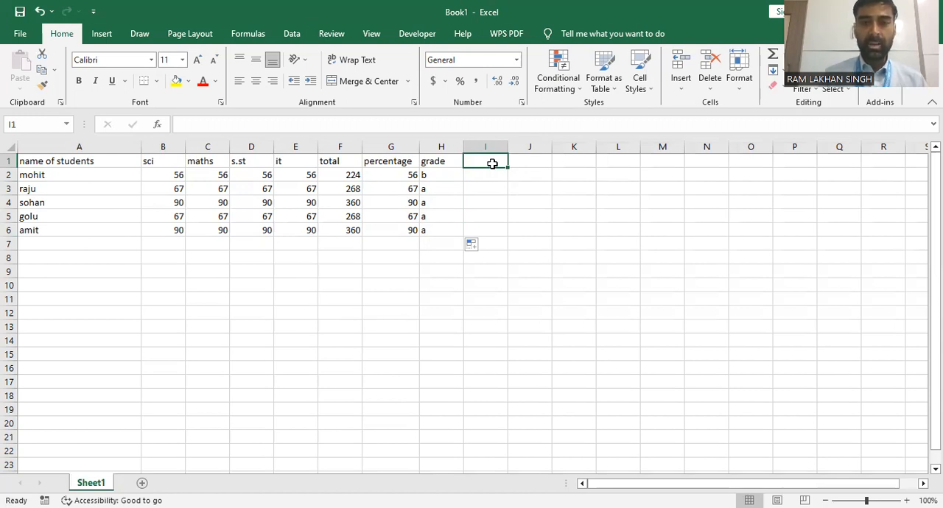
text(nested if)
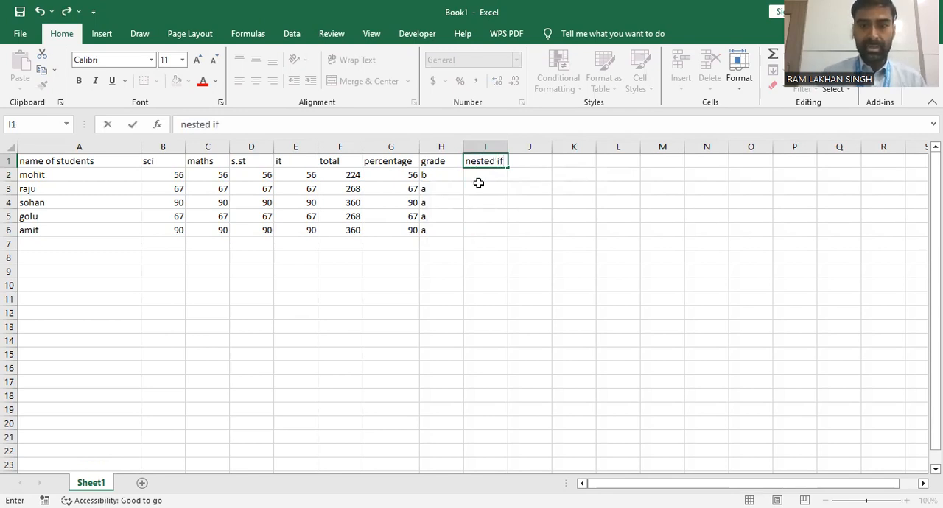
Start an IF formula in I2 that tests G2>=60 and returns "a" when true
click(483, 174)
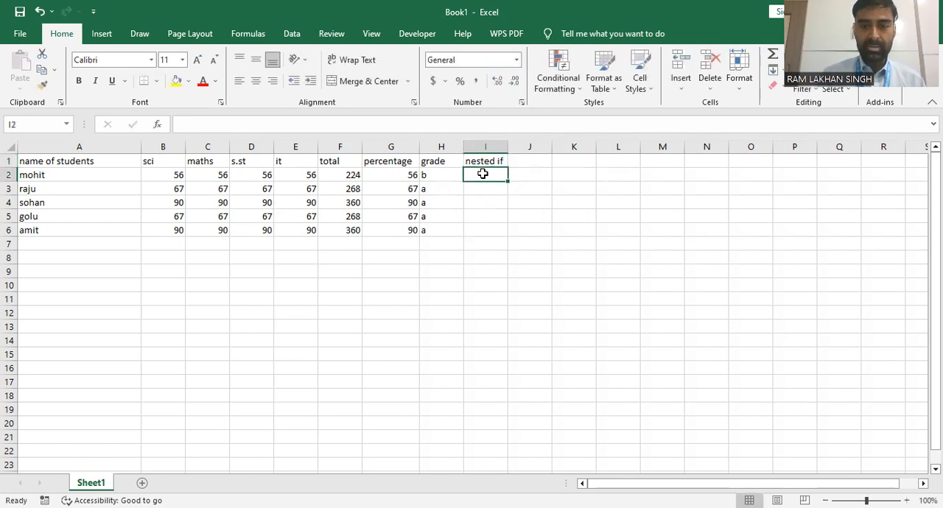
text(=)
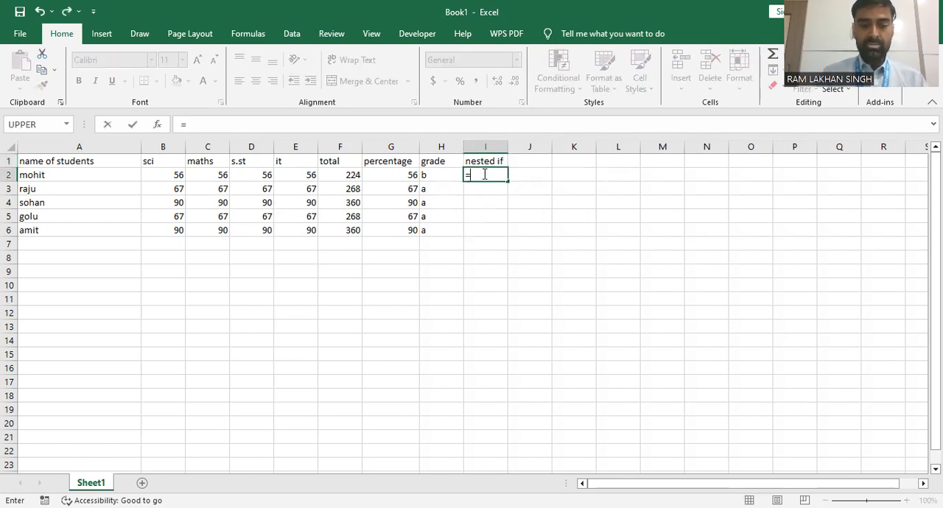
text(if()
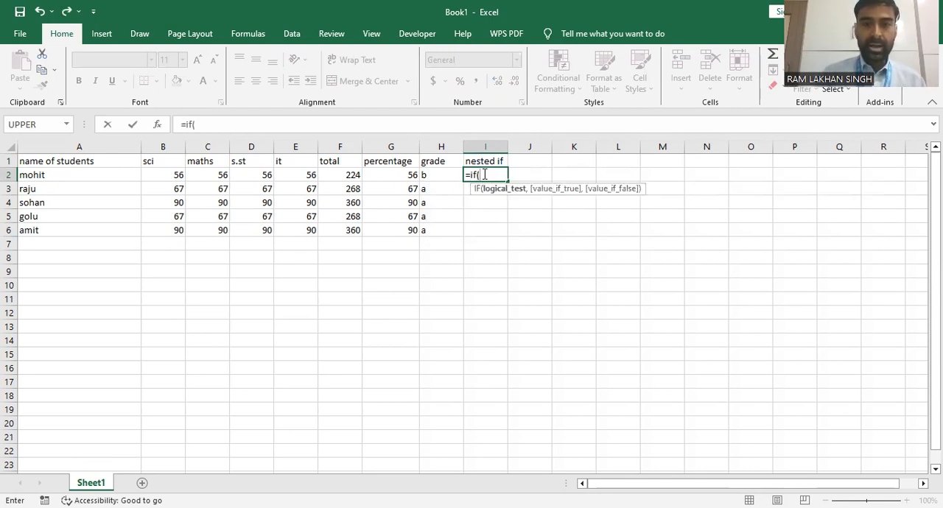
click(387, 176)
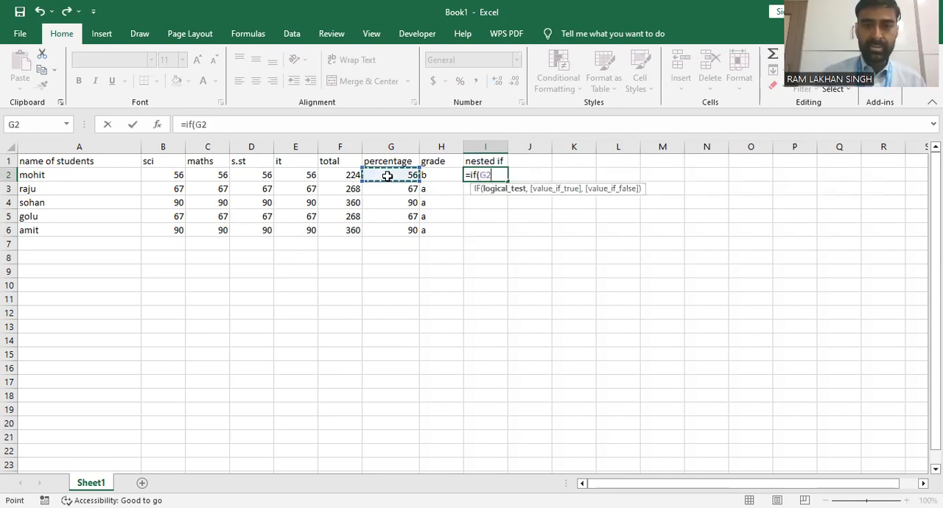
text(>=)
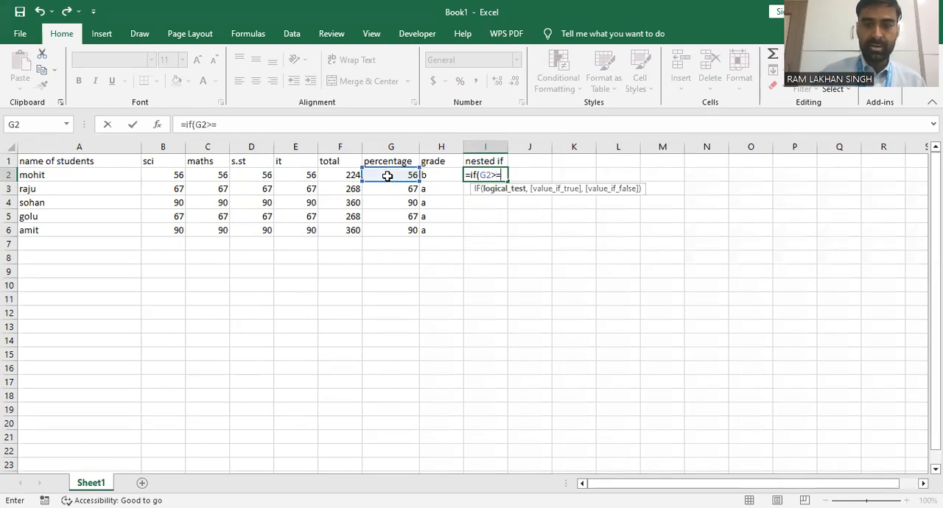
text(60,"a")
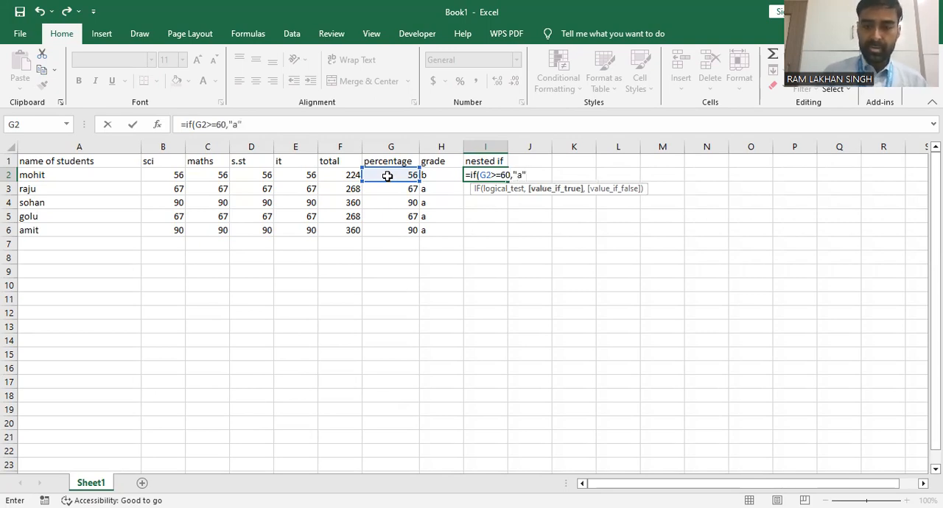
text(, )
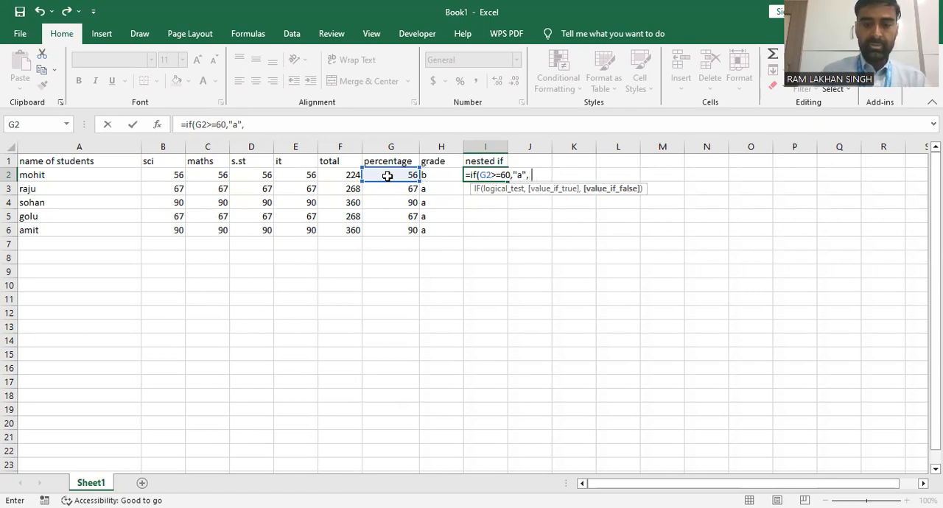
text(if)
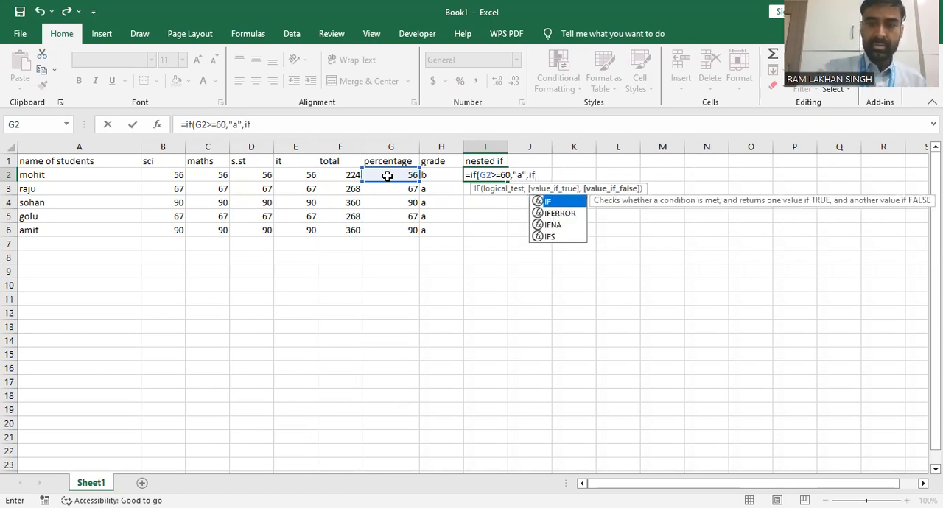
text(()
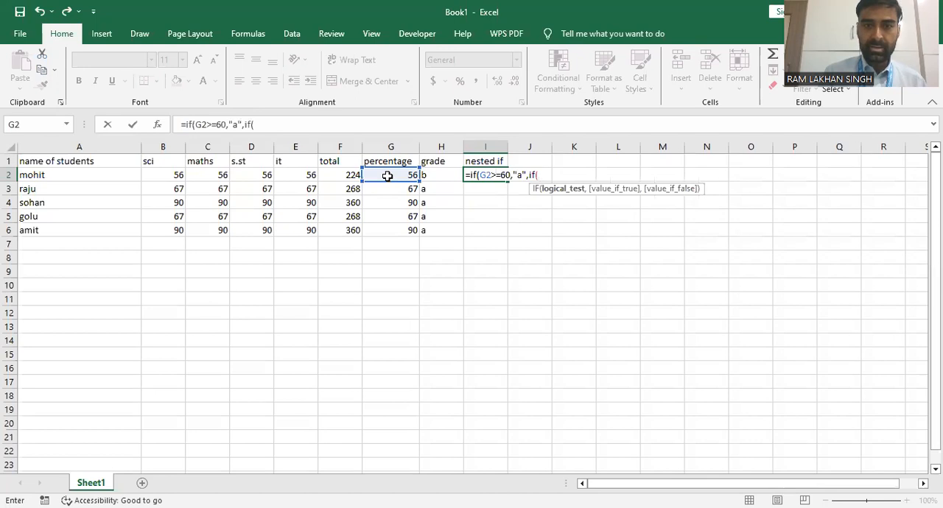
Nest a second IF as the false value of the I2 formula, testing G2>=55 and returning "b"
click(387, 175)
text(>=)
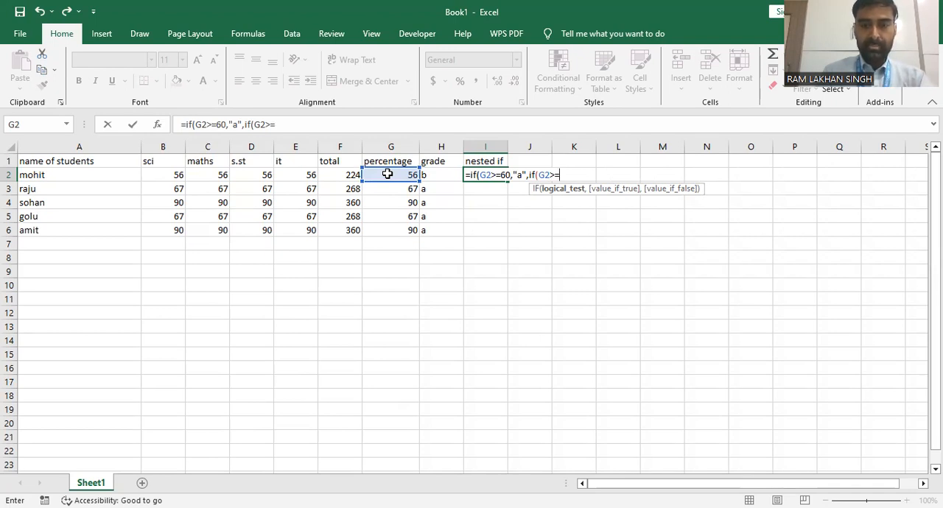
text(55)
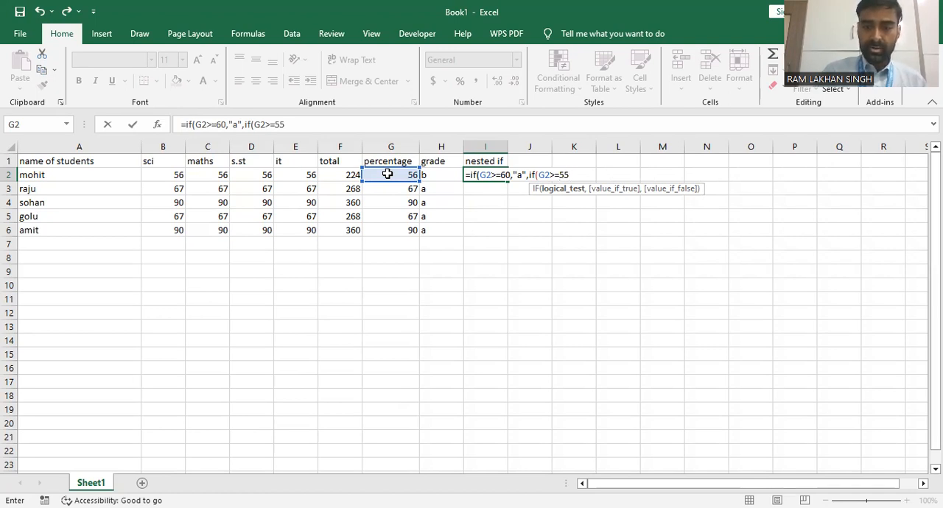
text())
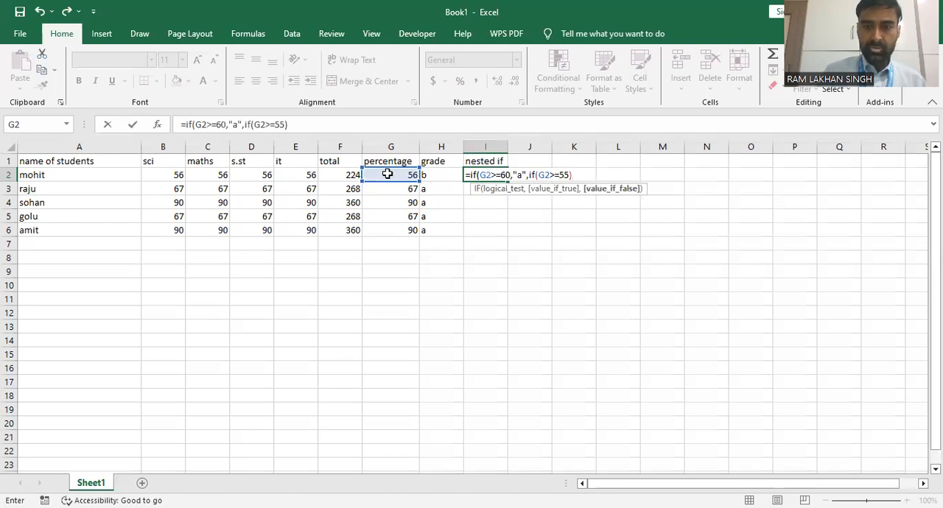
key(BackSpace)
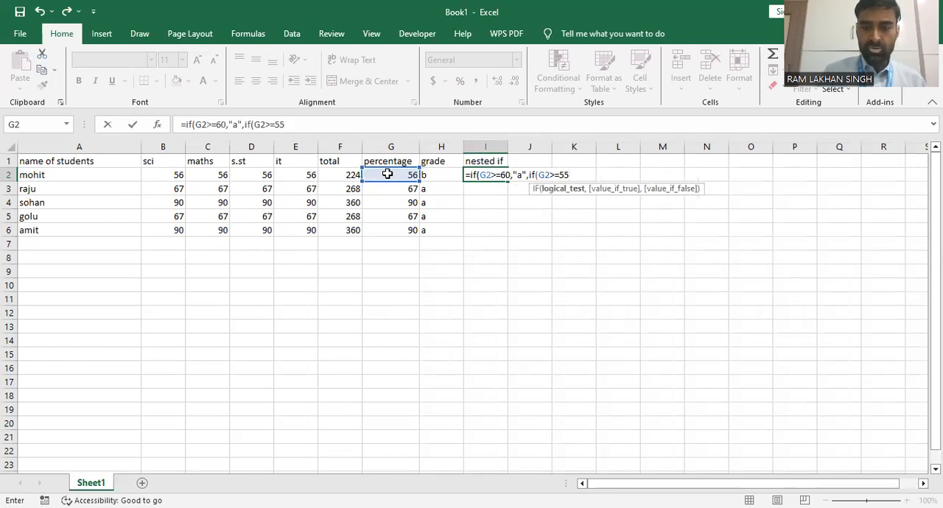
text(,")
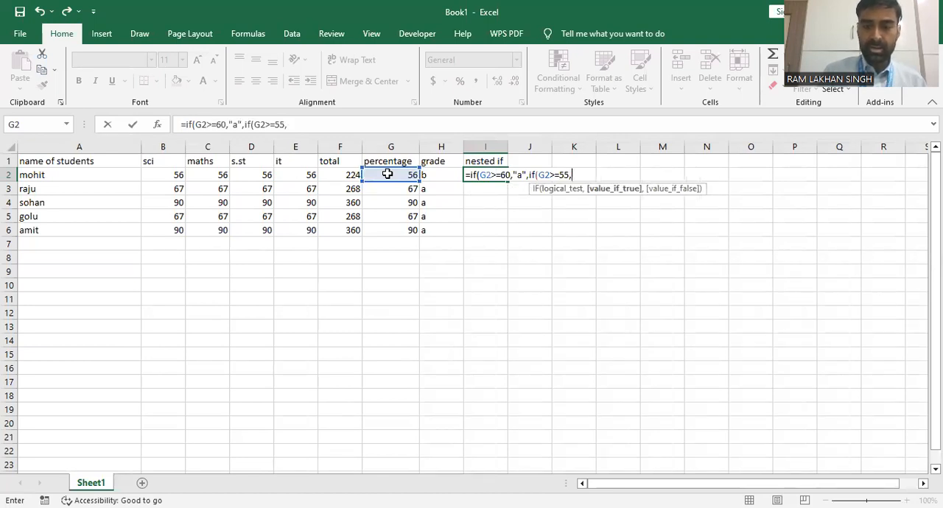
text(b)
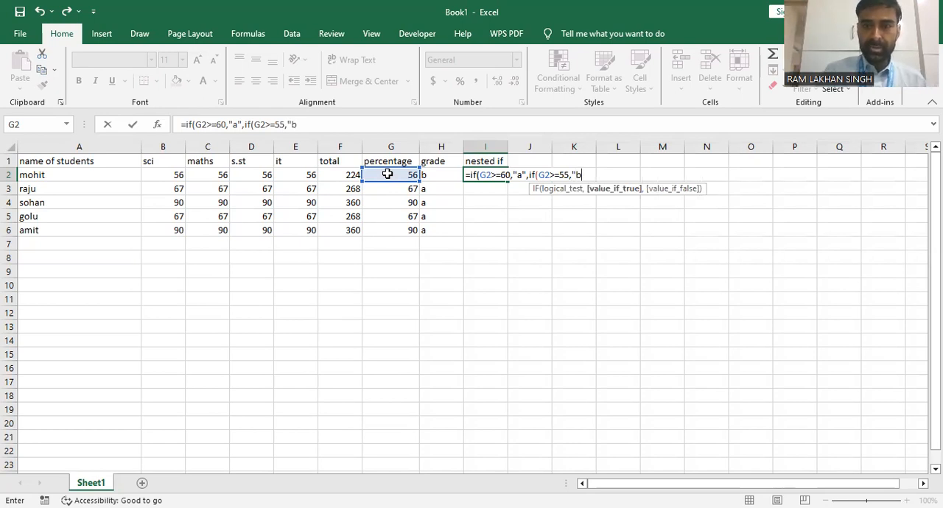
text(")
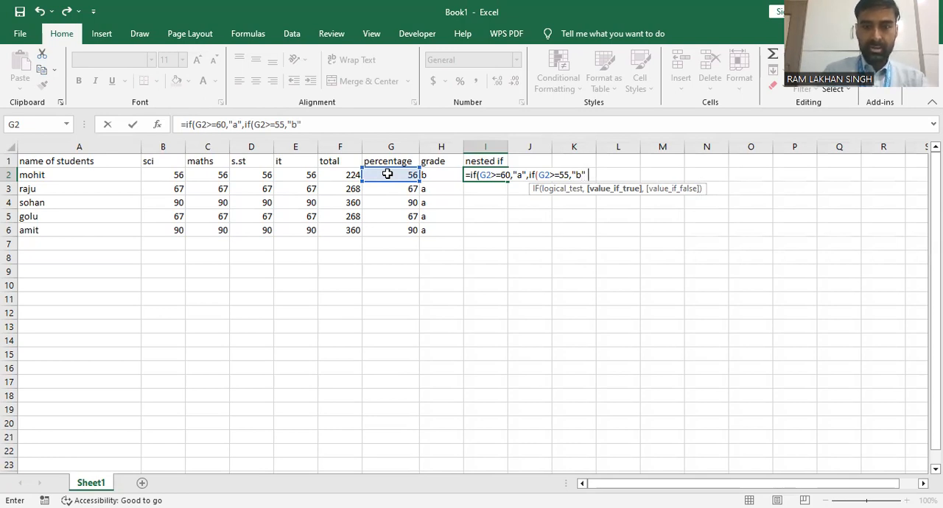
text(,if)
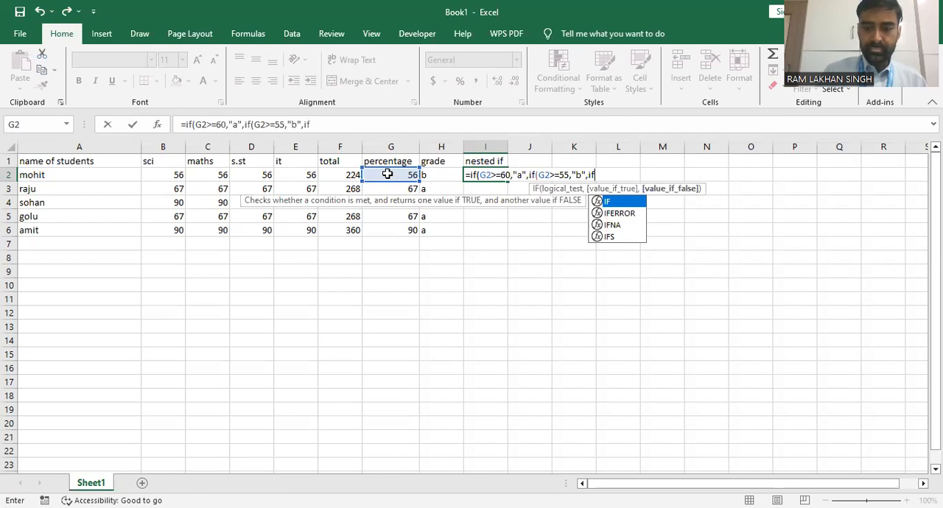
Nest a third IF as the false value of the second IF in I2, testing G2>=40 and returning "c"
text(()
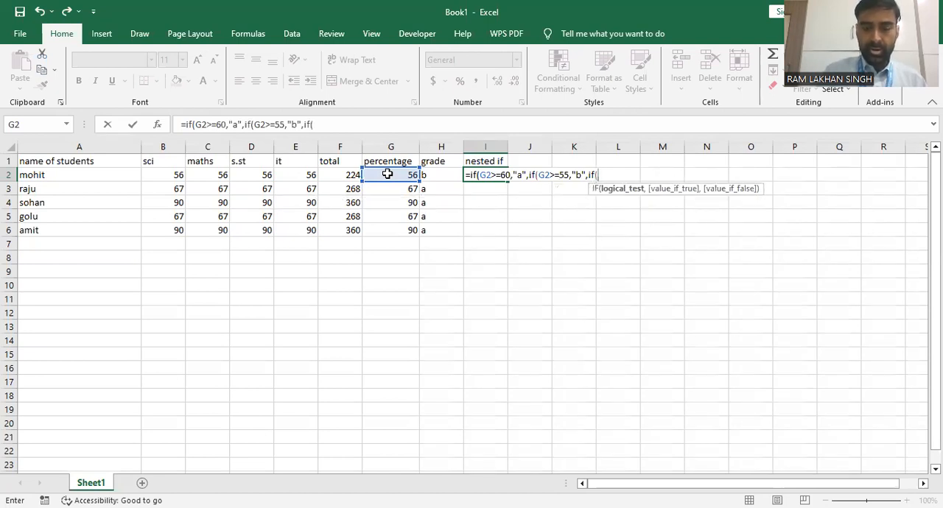
text(g)
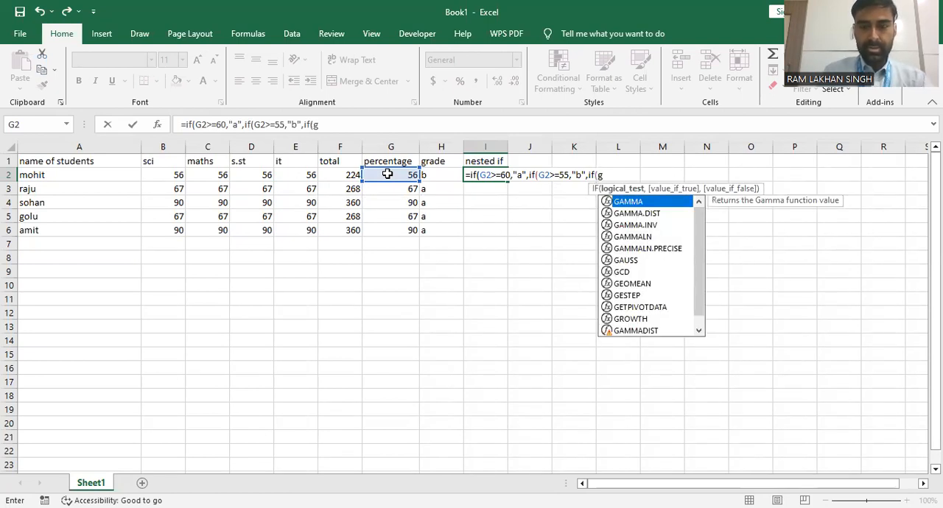
text(2)
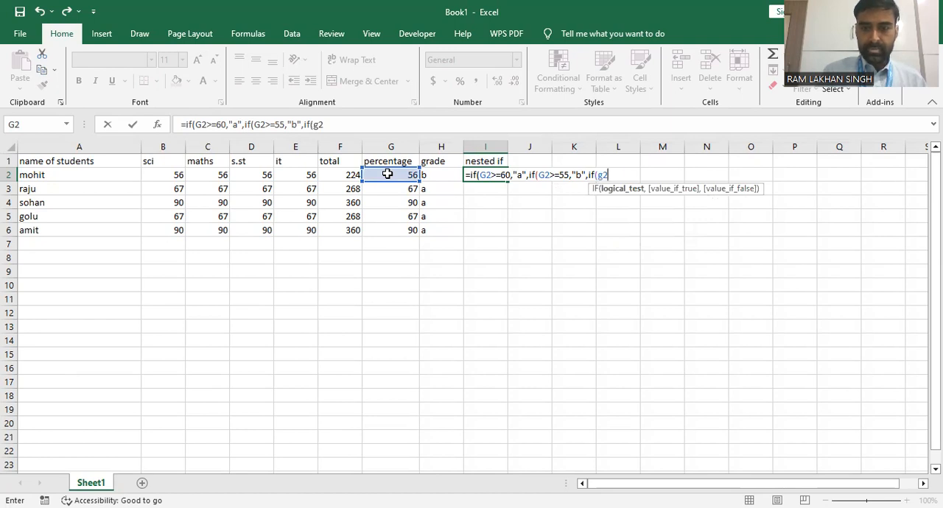
click(395, 175)
text(>=)
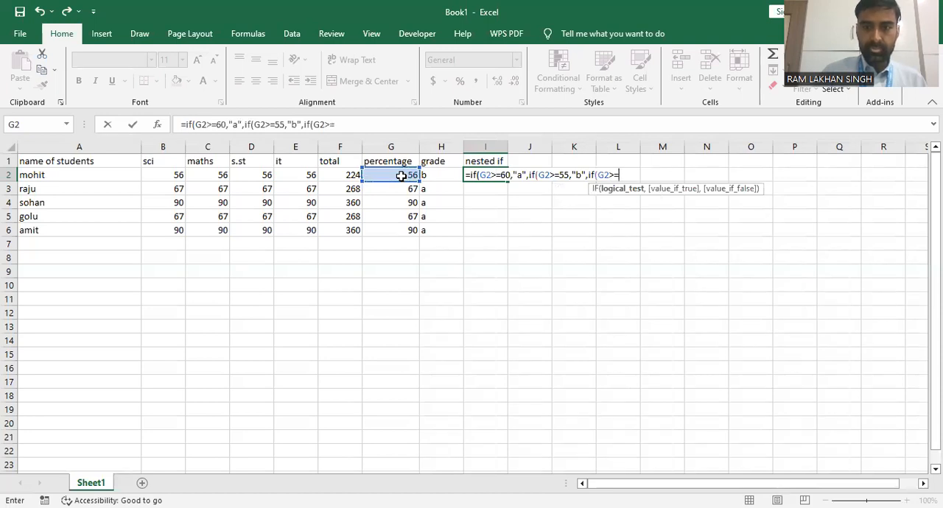
text(40)
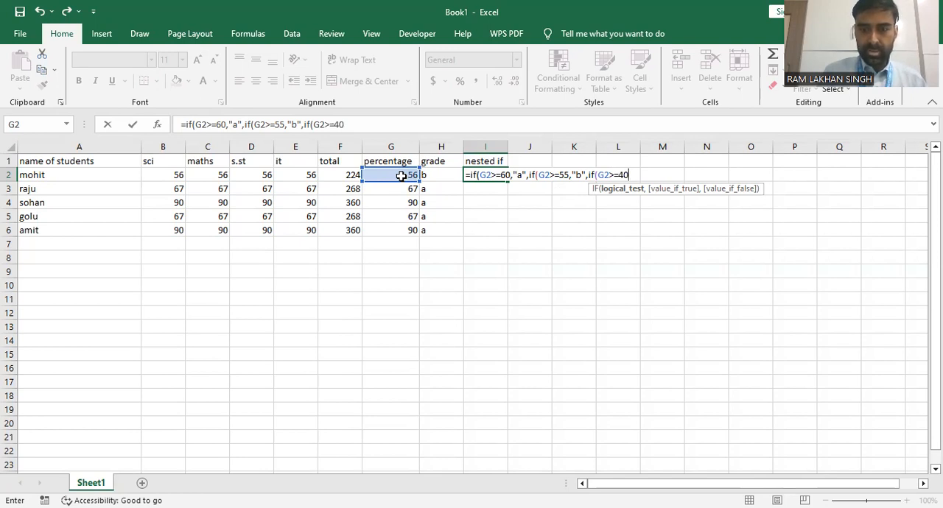
text(,")
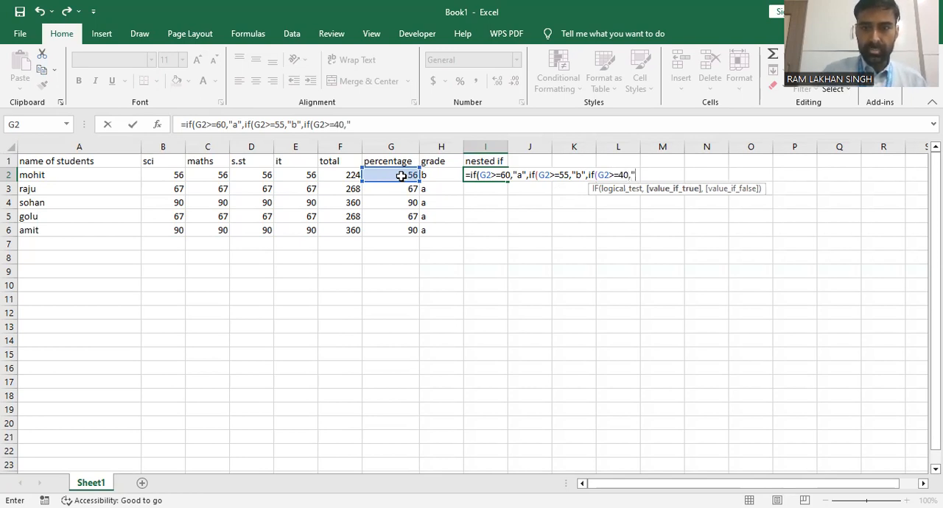
text(c")
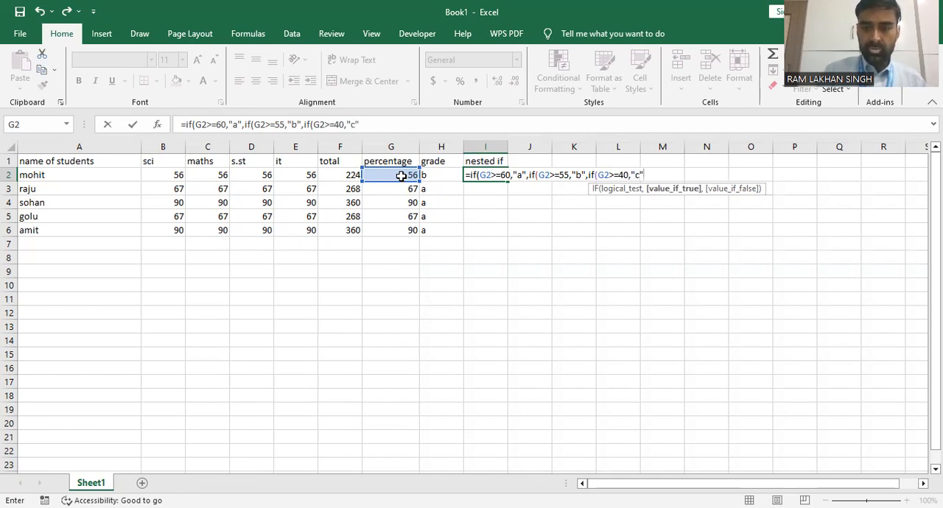
text())
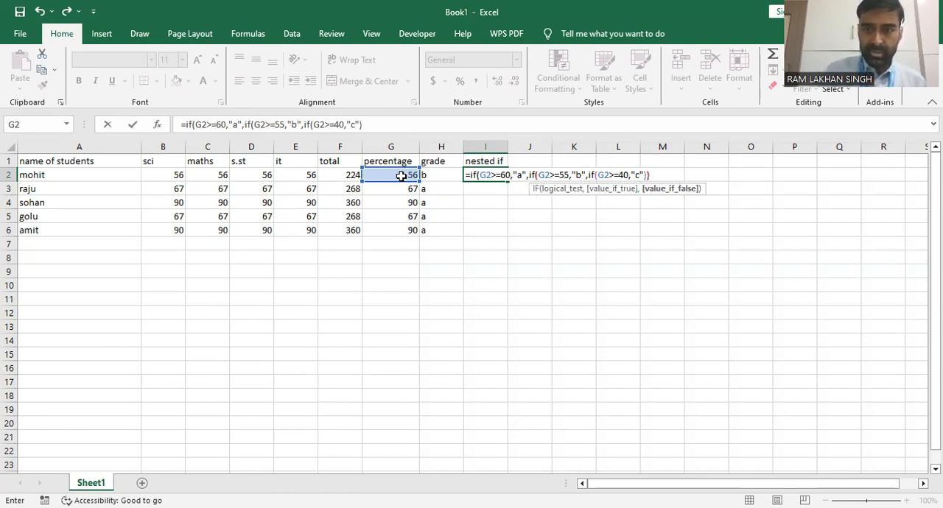
text())
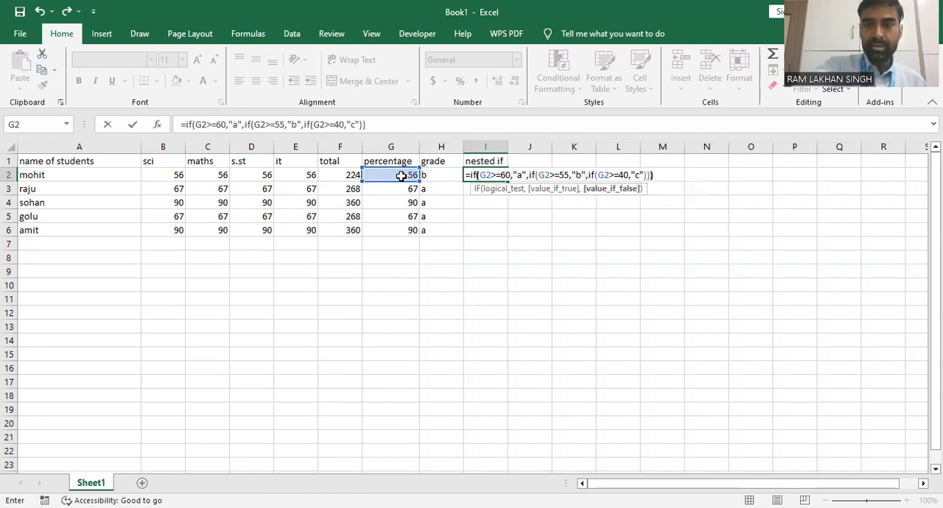
text())
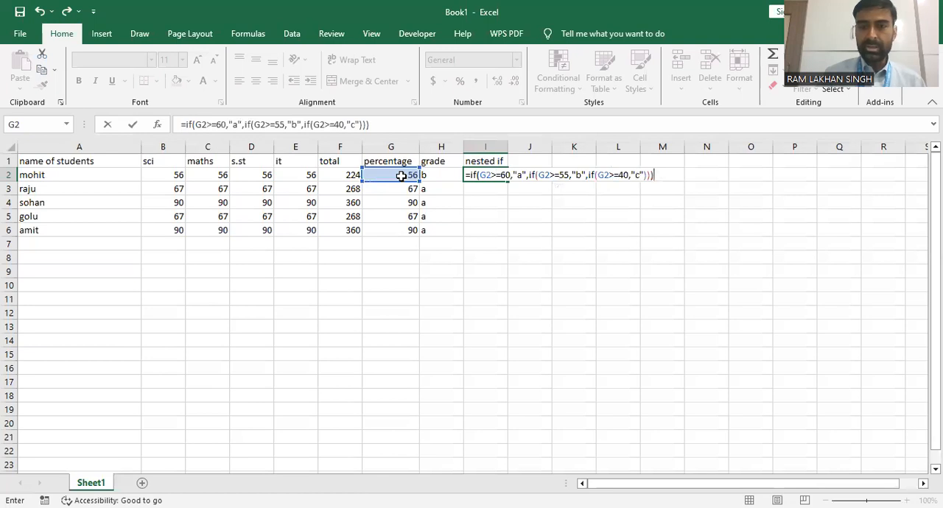
Close all three IF functions to complete the I2 formula and fill it down to I6
key(Return)
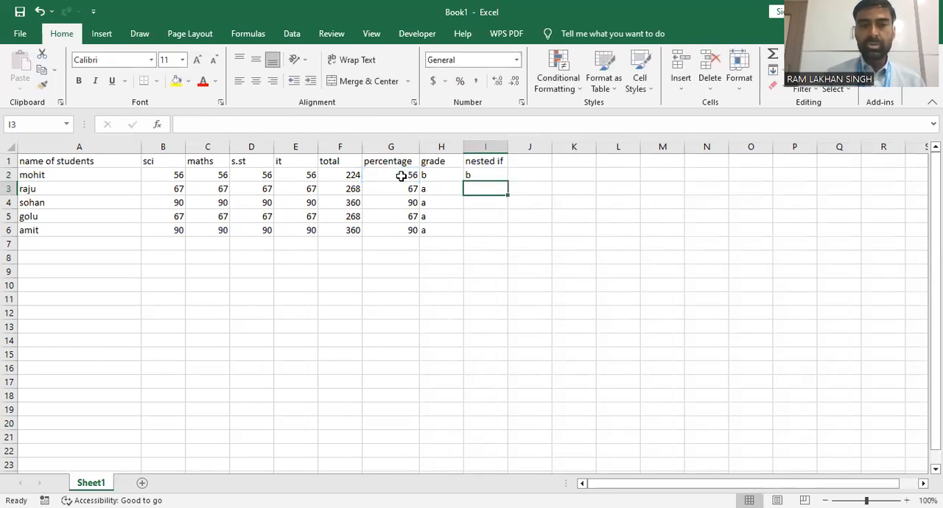
click(469, 177)
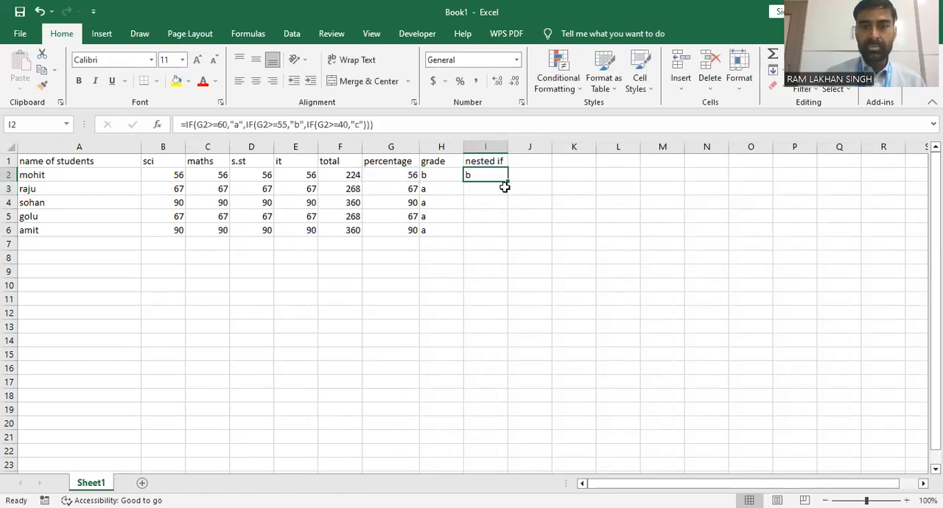
drag(509, 182, 507, 234)
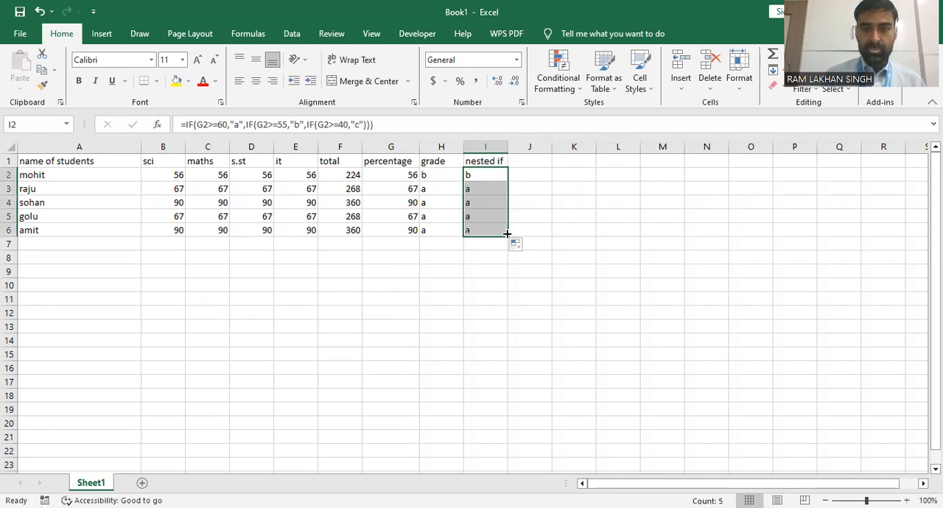